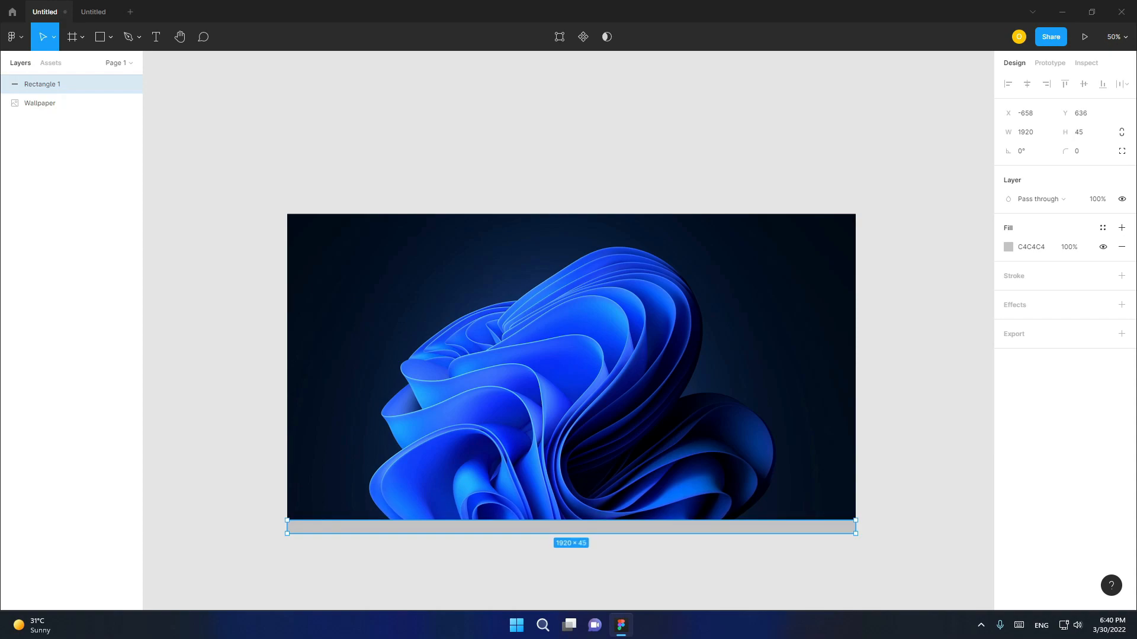
- Draw a rectangle about 780 by 732 over the centre of the wallpaper, just above the bottom strip
key("r")
left_click(111, 37)
left_click(95, 66)
mouse_move(461, 293)
left_mouse_down()
mouse_move(654, 508)
mouse_move(694, 512)
left_mouse_up()
left_click_drag(580, 406, 576, 395)
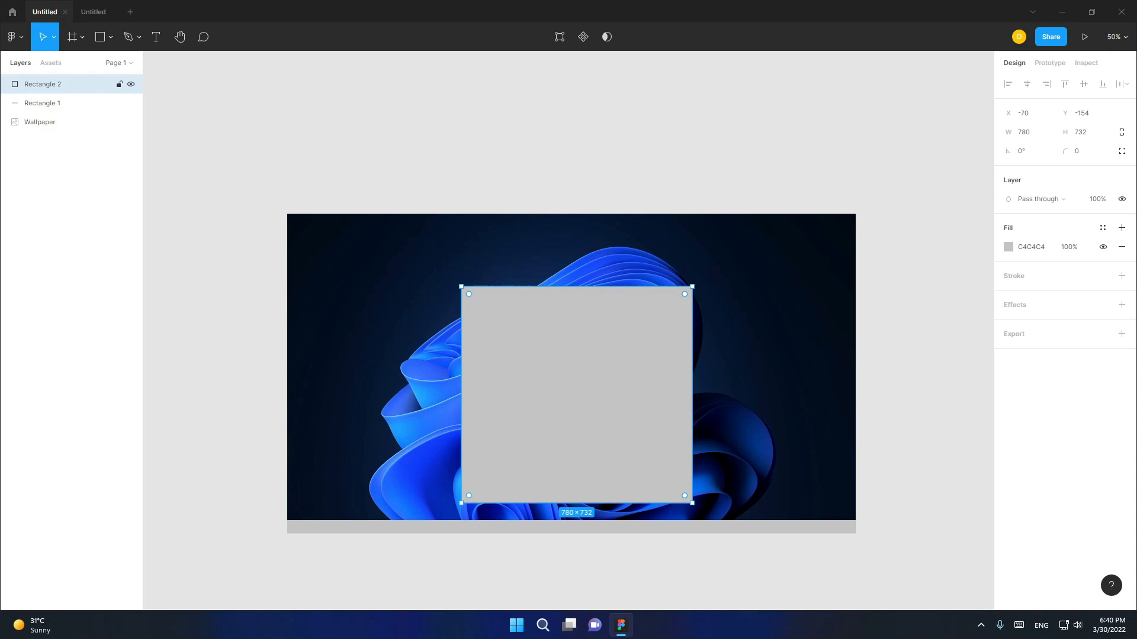
- Resize the large rectangle to about 714 by 728 and centre it horizontally just above the bottom strip
mouse_move(692, 395)
left_mouse_down()
mouse_move(642, 395)
mouse_move(672, 394)
left_mouse_up()
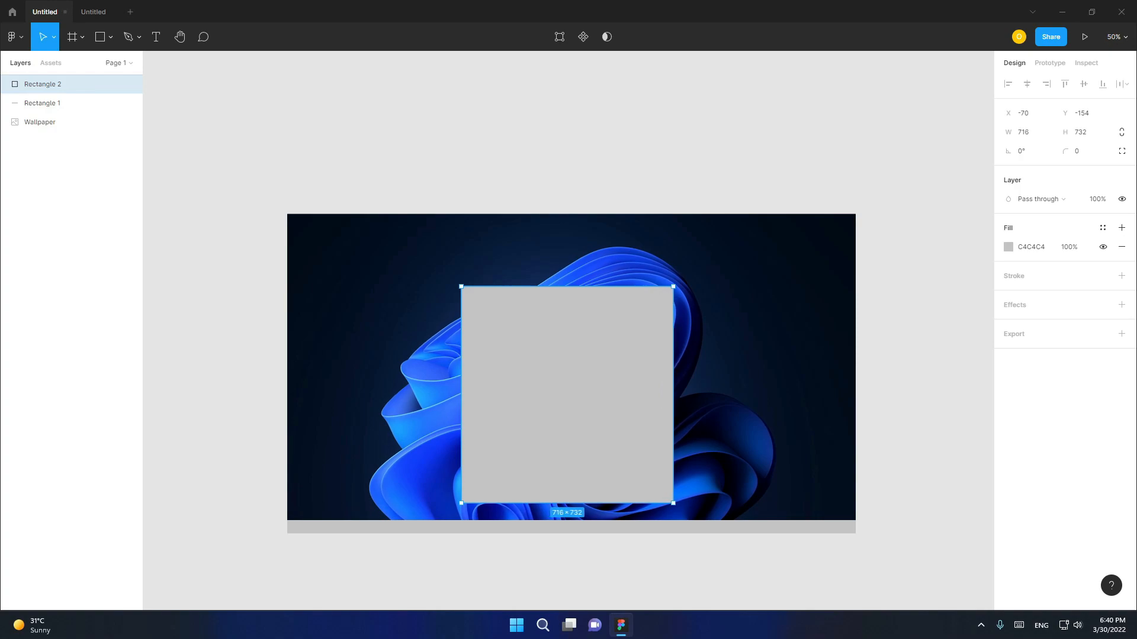
left_click_drag(672, 395, 672, 395)
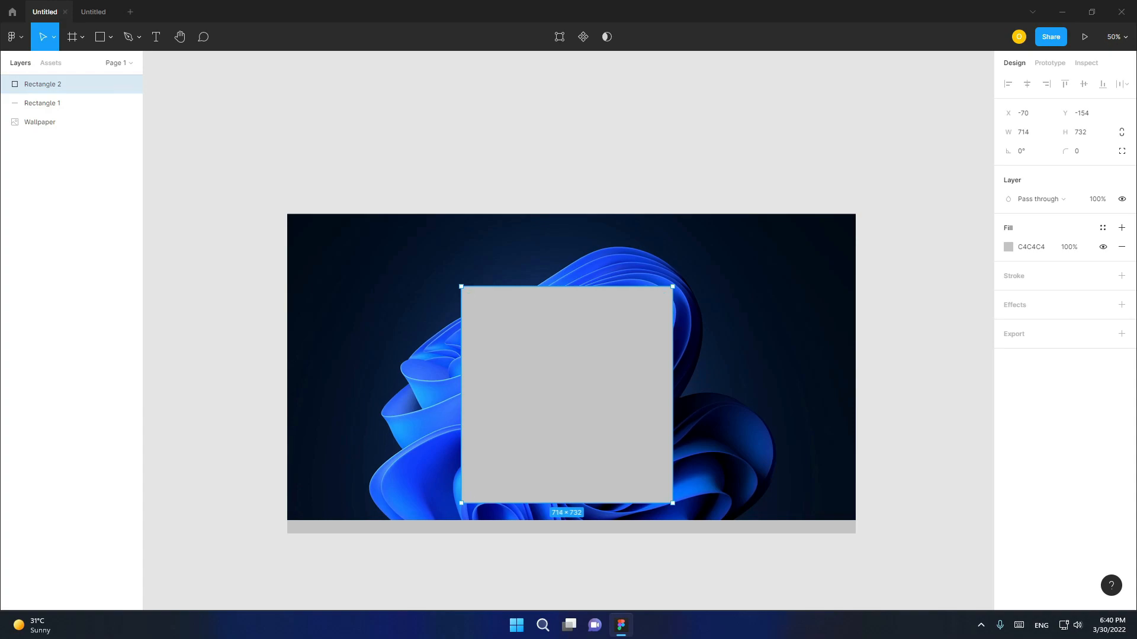
left_click_drag(567, 286, 567, 288)
left_click_drag(566, 396, 571, 402)
- Draw a bar inside the top of the large rectangle, widen it to about 616 by 102, and centre it horizontally
left_click(100, 36)
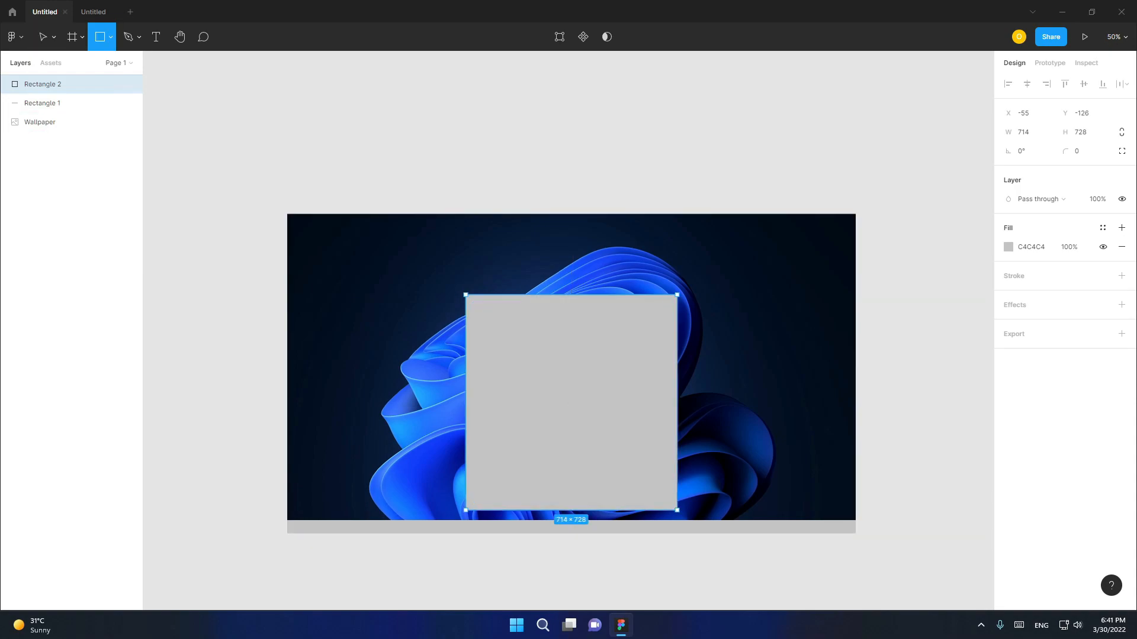
left_click_drag(493, 312, 630, 344)
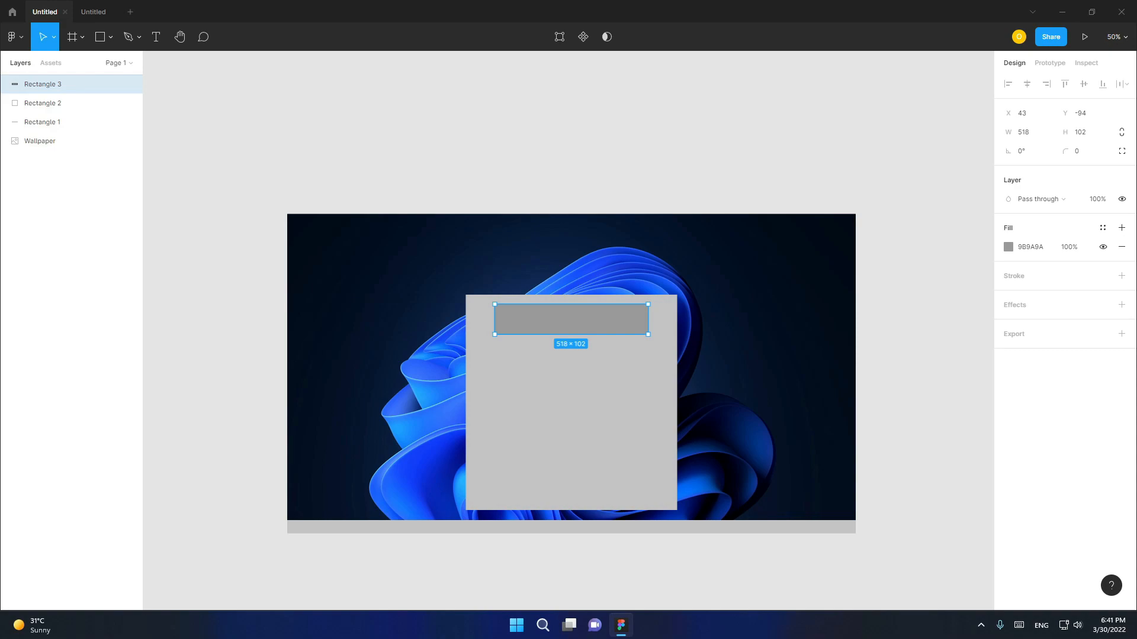
left_click_drag(648, 319, 677, 320)
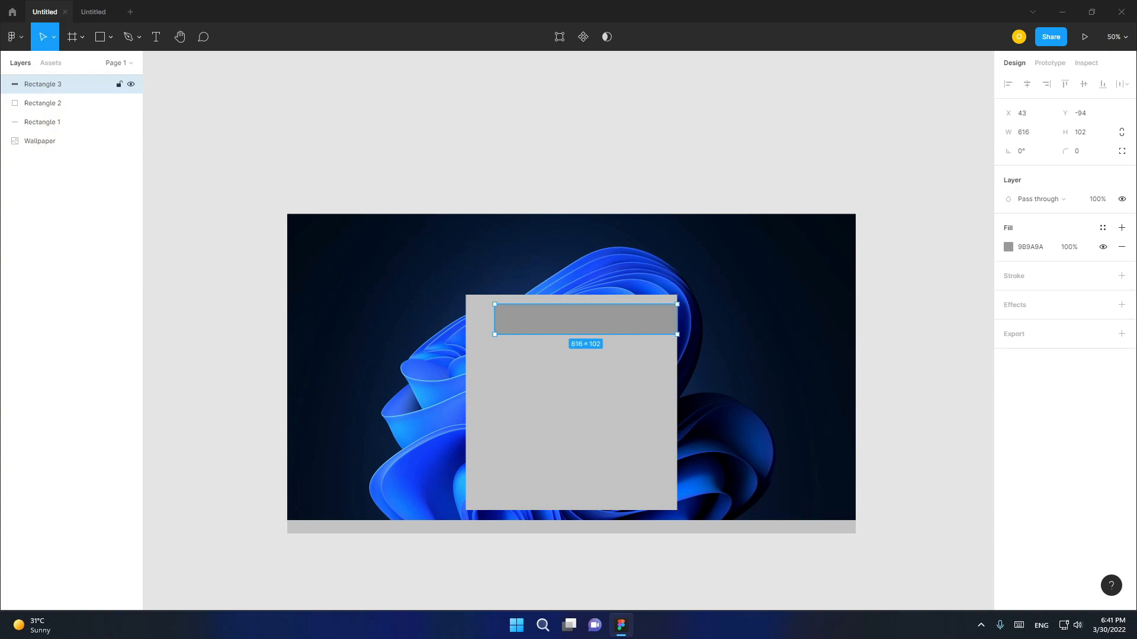
left_click_drag(585, 319, 571, 322)
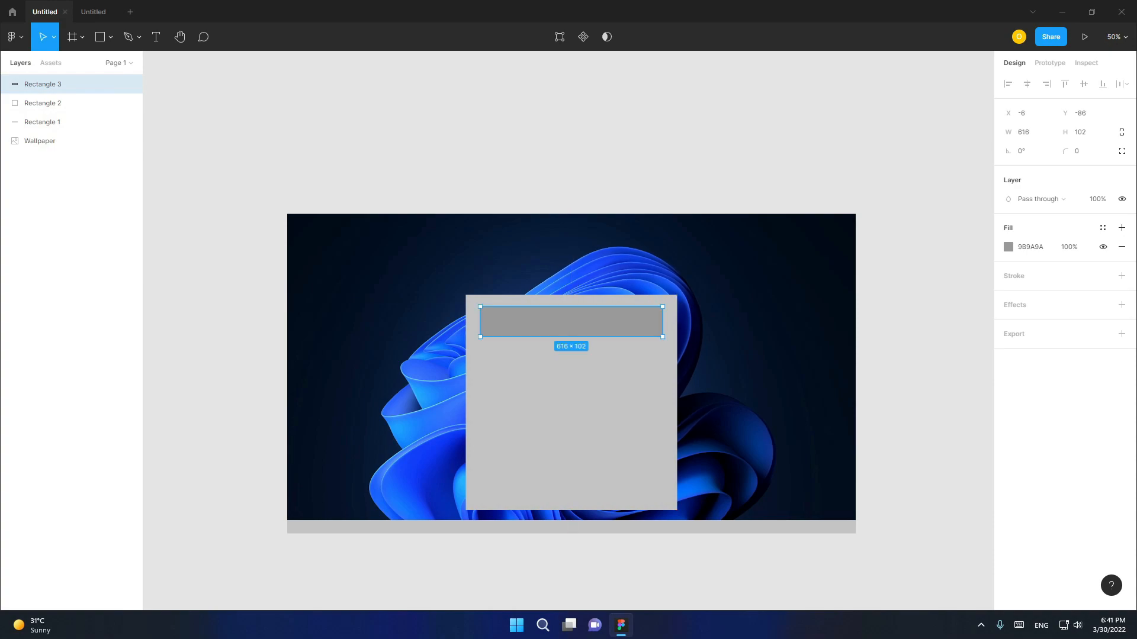
- Shrink the bar to about 547 by 60 and centre it near the large rectangle's top edge
left_click_drag(663, 322, 663, 322)
left_click_drag(572, 337, 571, 326)
left_click_drag(663, 317, 650, 316)
left_click_drag(616, 316, 623, 322)
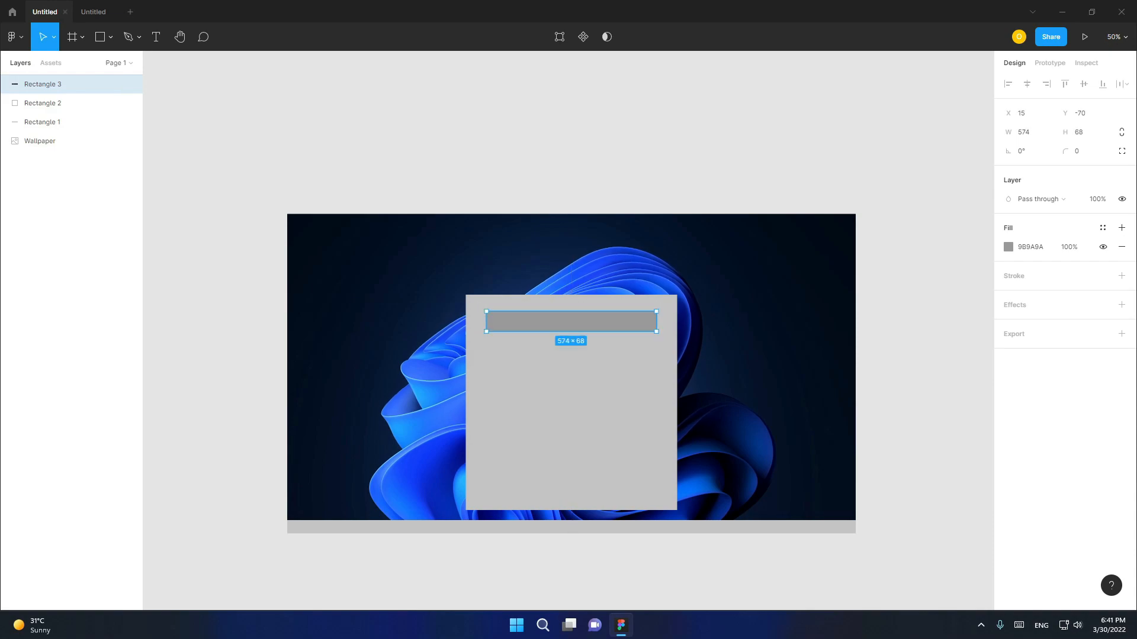
mouse_move(657, 321)
left_mouse_down()
mouse_move(639, 322)
mouse_move(649, 321)
left_mouse_up()
left_click_drag(567, 331, 567, 329)
left_click_drag(649, 320, 648, 321)
left_click_drag(567, 320, 571, 323)
- Set the corner radius to 16 on the large rectangle and 8 on the bar
left_click(592, 370)
left_click_drag(1063, 156, 104, 194)
left_click(65, 84)
left_click(1075, 151)
type("6")
left_click_drag(1131, 164, 17, 164)
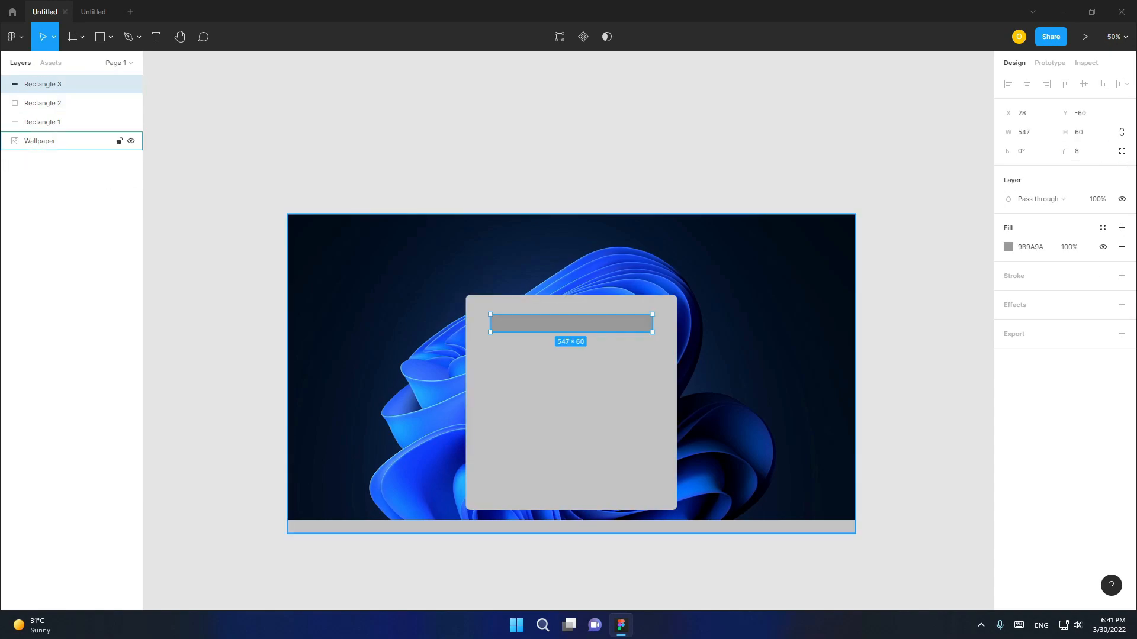
- Resize the bar to about 631 by 54, keeping it centred near the large rectangle's top edge
left_click_drag(571, 315, 571, 312)
left_click_drag(653, 323, 659, 322)
mouse_move(621, 323)
left_mouse_down()
mouse_move(670, 323)
mouse_move(622, 324)
left_mouse_up()
left_click(60, 103)
left_click(59, 85)
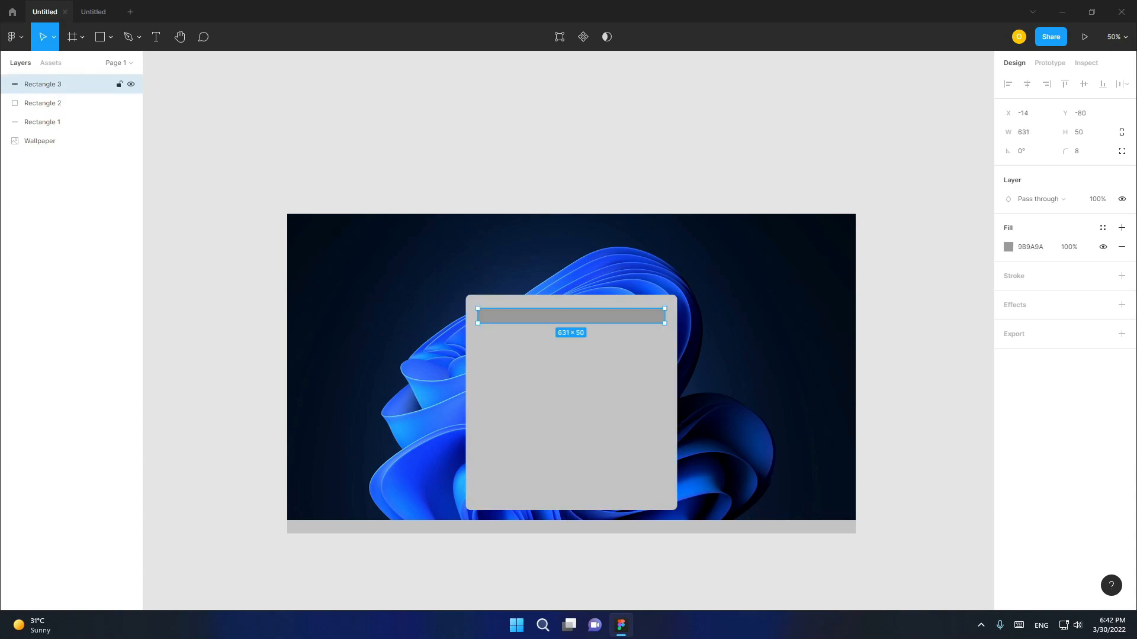
left_click_drag(622, 324, 622, 325)
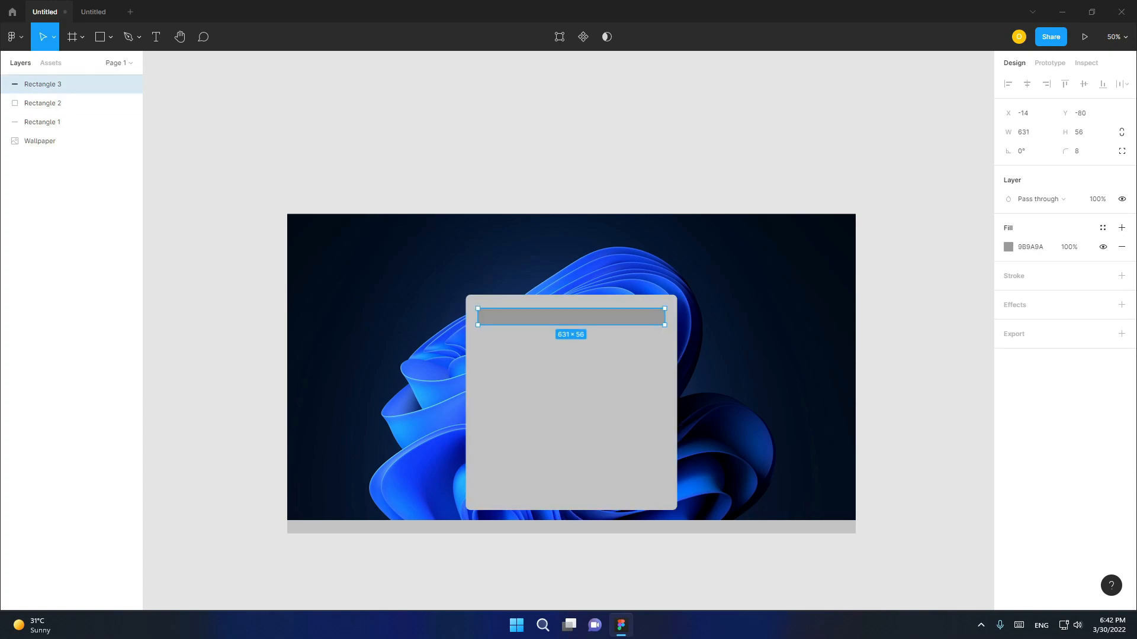
left_click(59, 103)
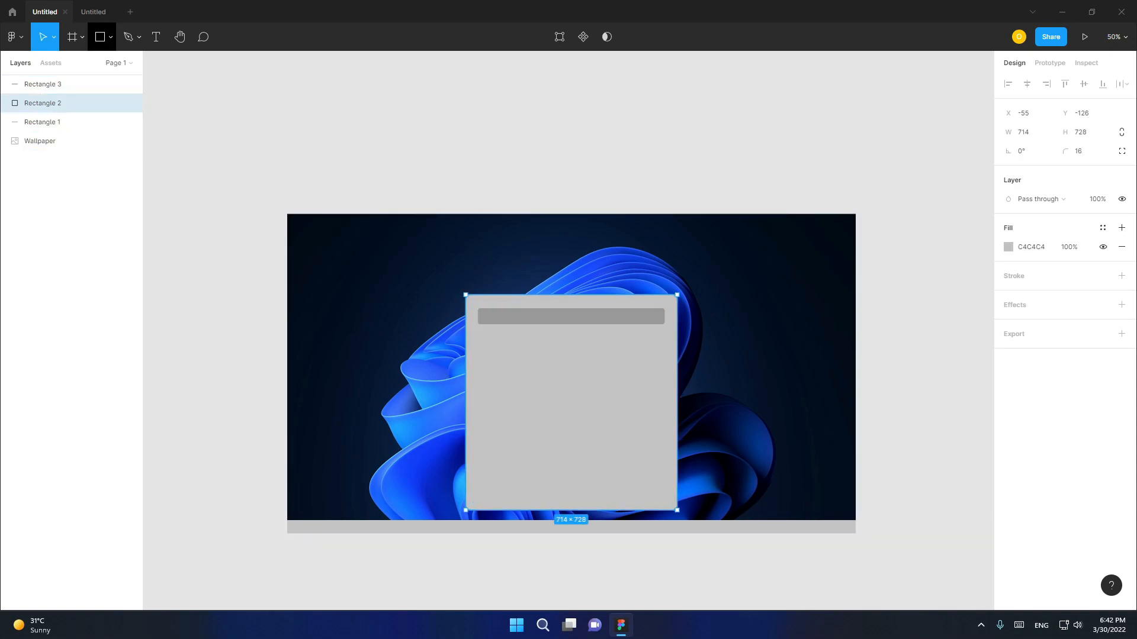
- Draw a 1920-wide horizontal line along the top edge of the bottom strip
left_click(110, 36)
left_click(83, 79)
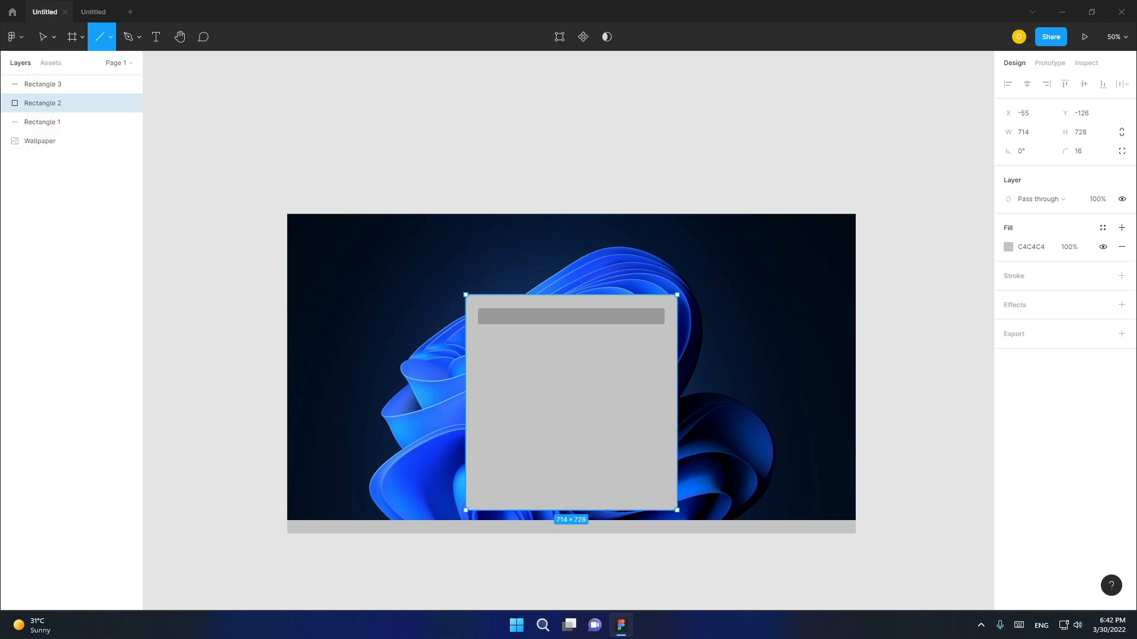
left_click_drag(287, 520, 856, 521)
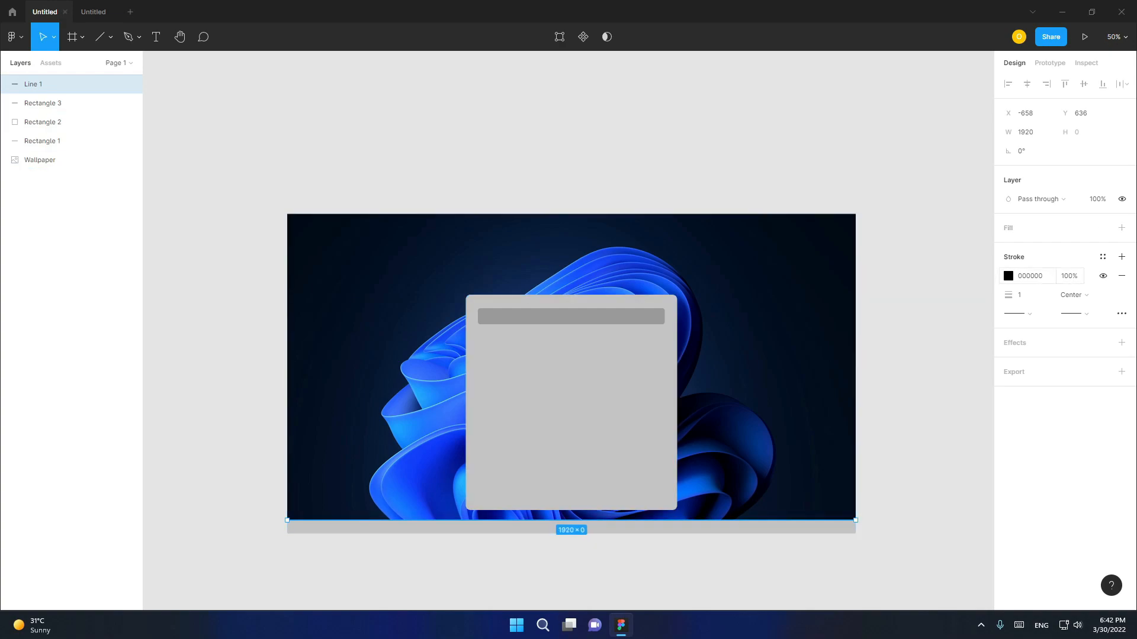
left_click(592, 403)
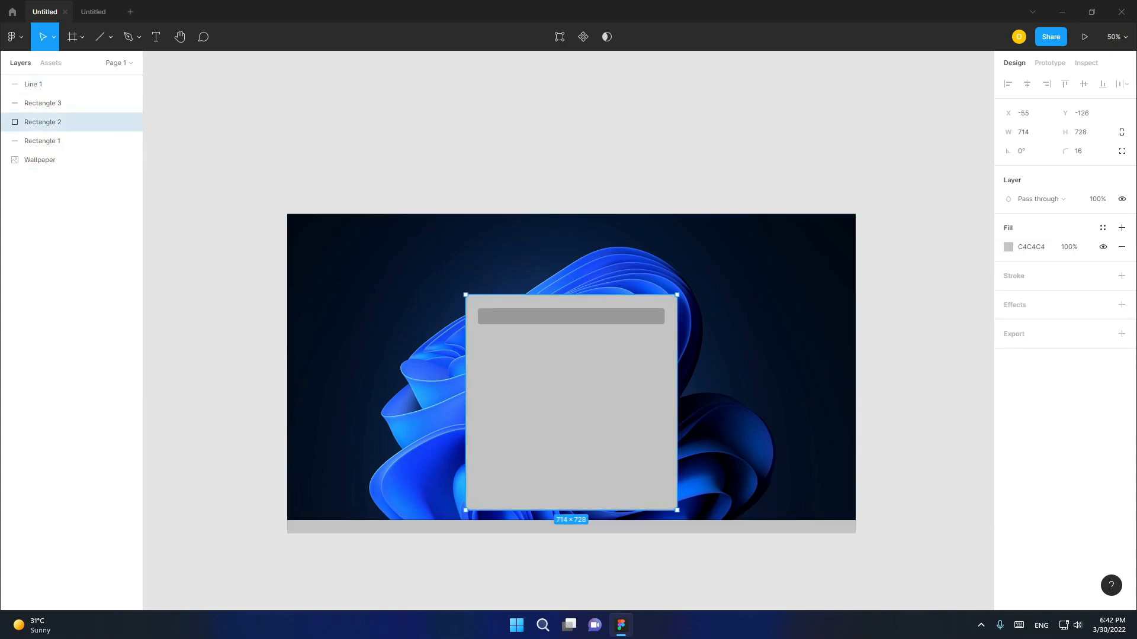
key("Escape")
key("ctrl+a")
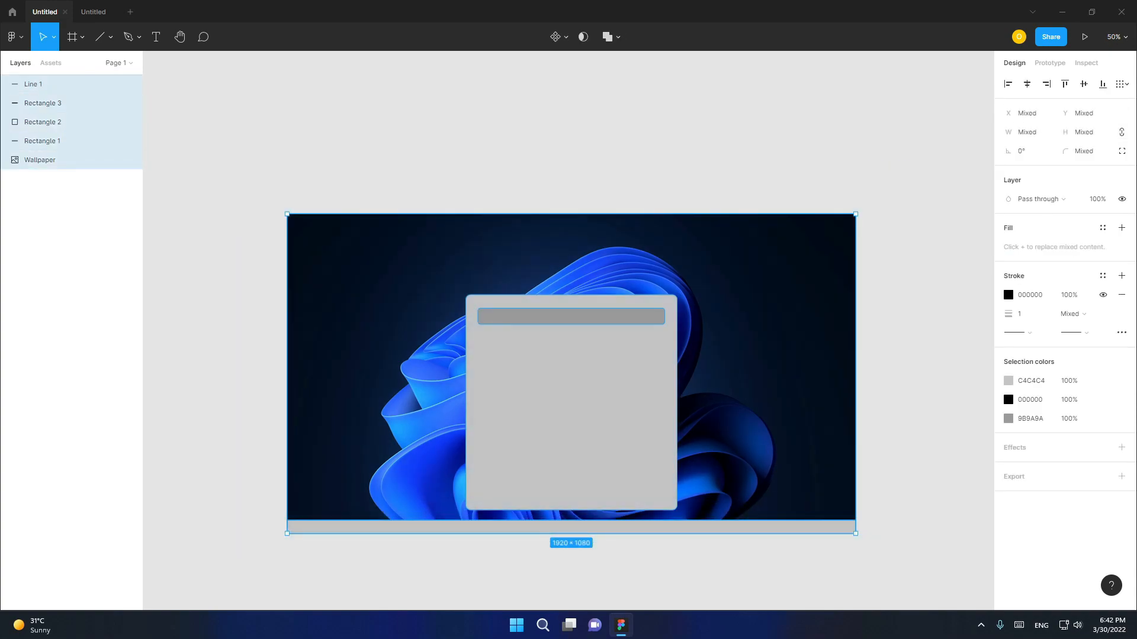
key("Escape")
- Add two more fills to the large rectangle and set its lowest fill colour to 2C2C2C
left_click(571, 408)
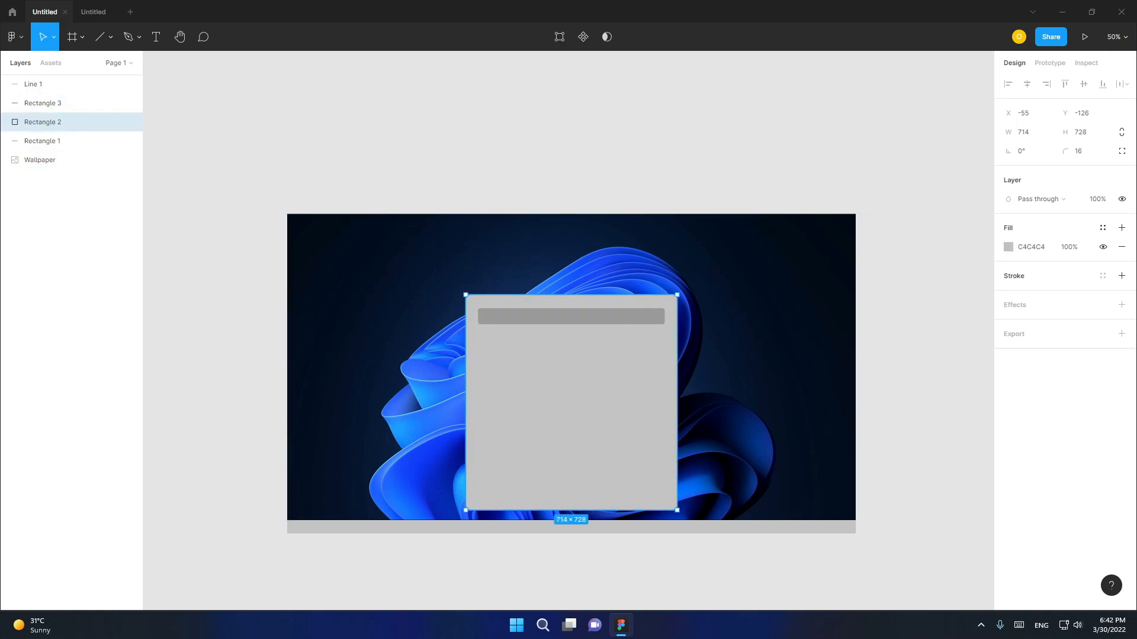
left_click(1122, 227)
left_click(1121, 227)
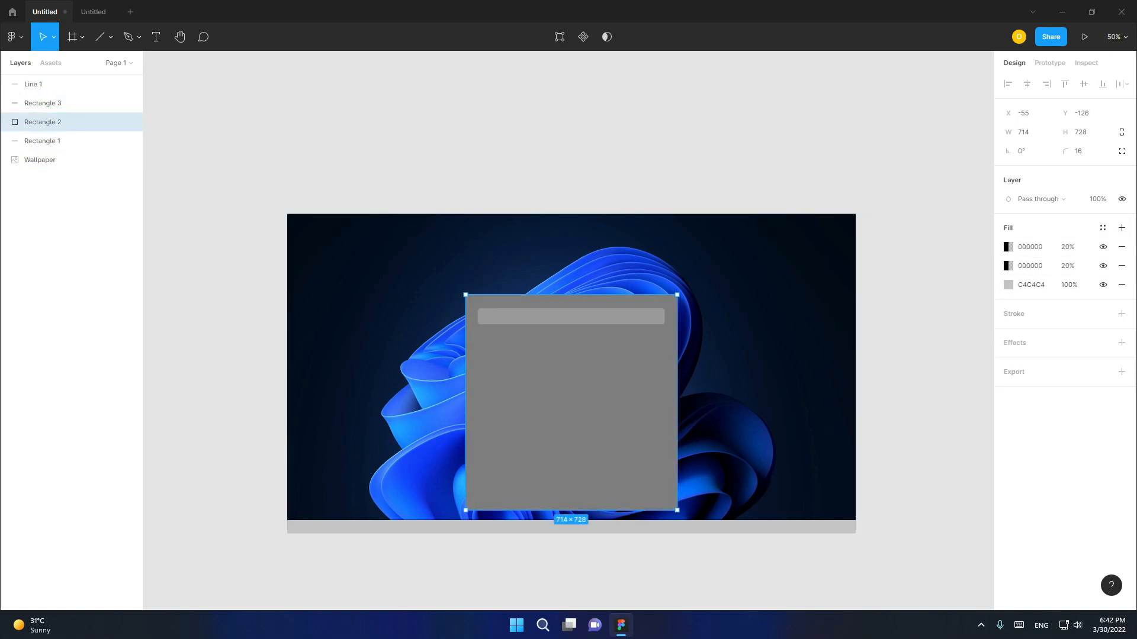
left_click(1008, 284)
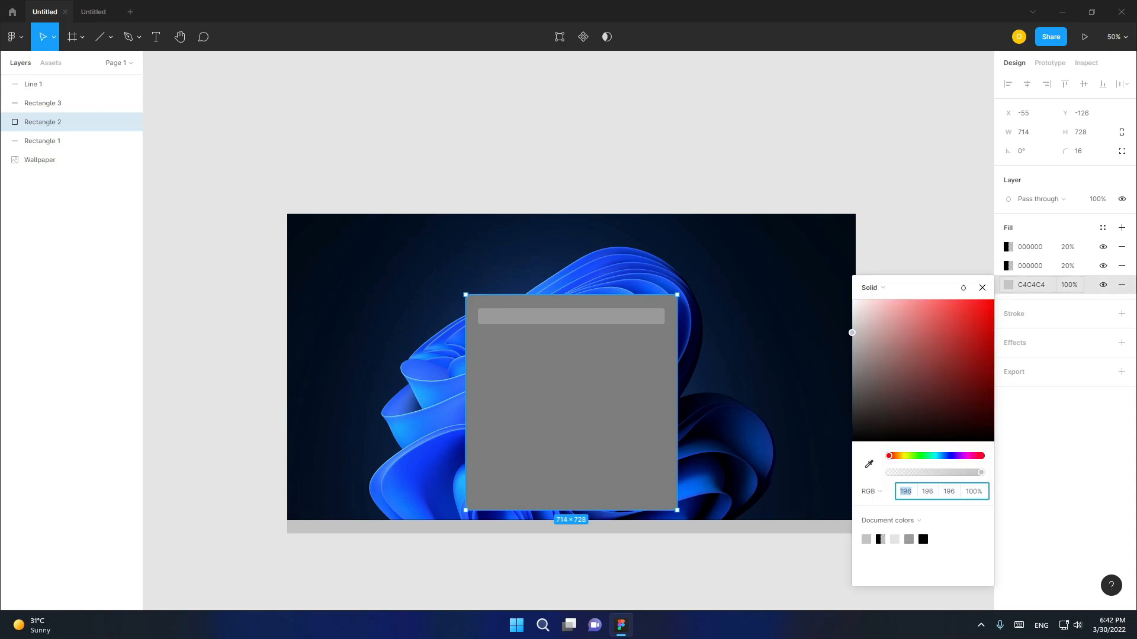
left_click(1030, 284)
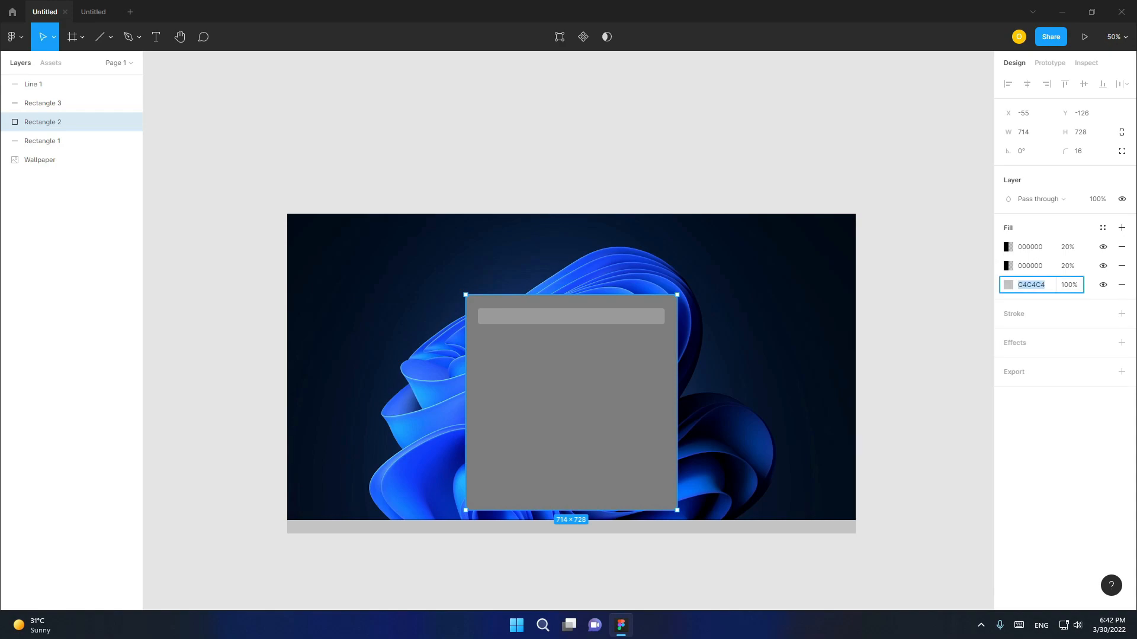
type("2c2c2c")
- Set the blend mode of the large rectangle's lowest fill to Luminosity
left_click(1009, 284)
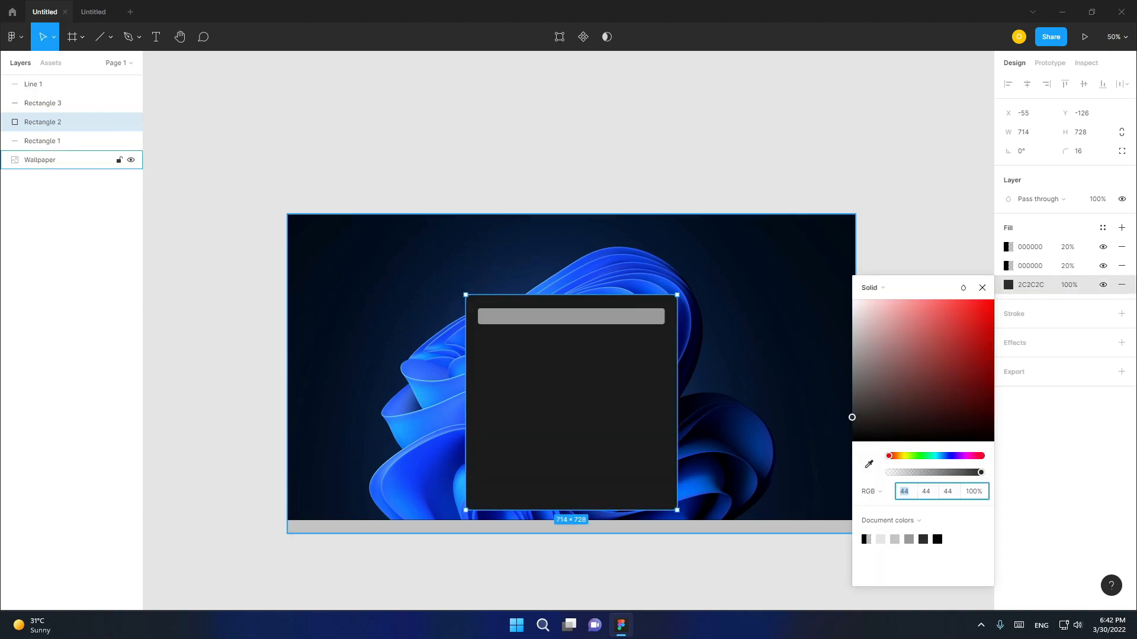
left_click(963, 288)
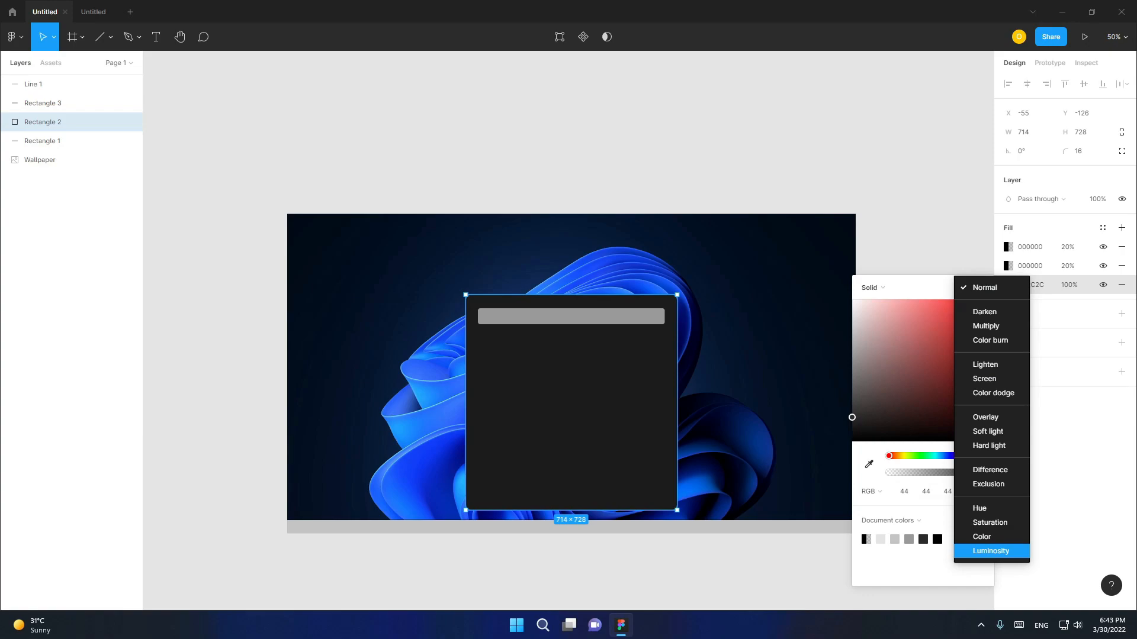
left_click(990, 551)
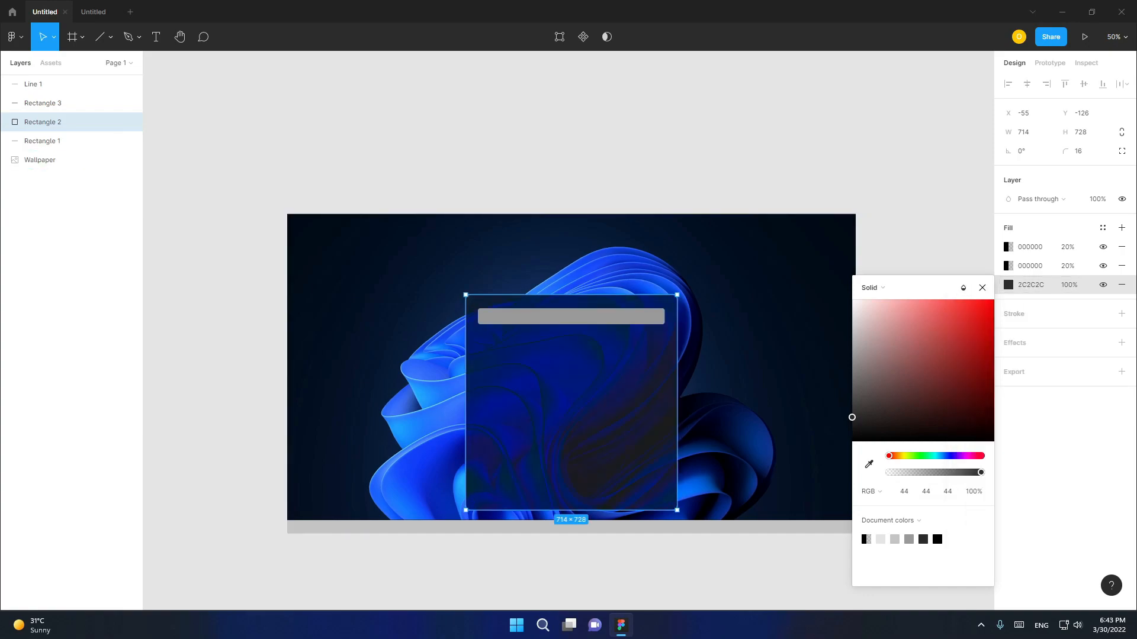
left_click(982, 287)
- Set the large rectangle's middle fill to colour 2C2C2C at 60% opacity
left_click(1030, 266)
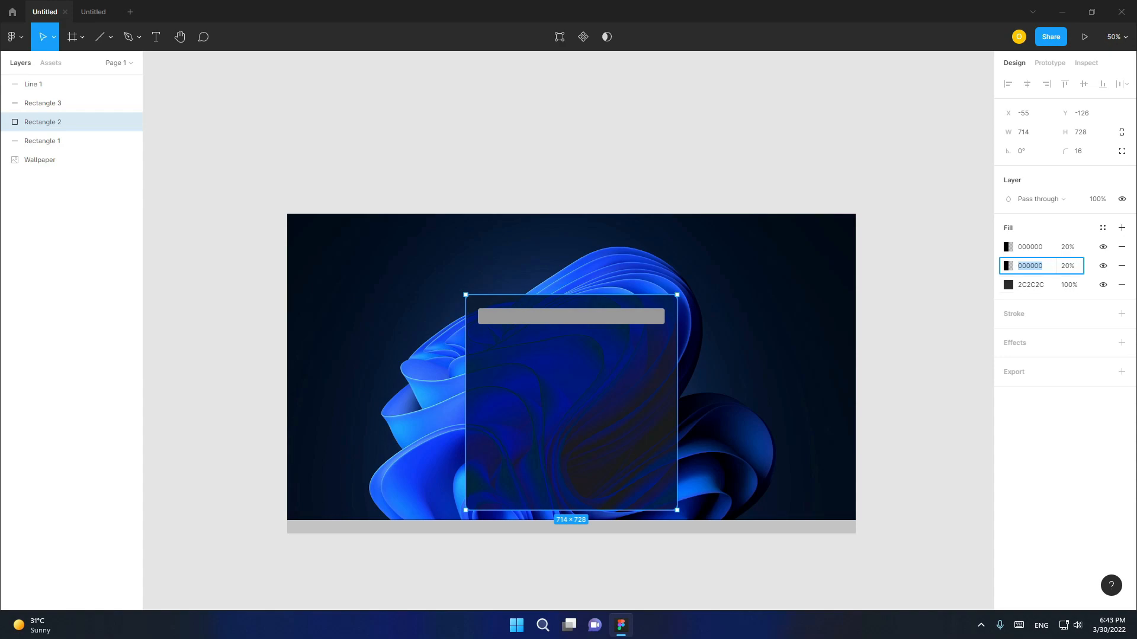
type("2c2c2c")
key("Tab")
type("6")
- Change the large rectangle's topmost fill to an image fill using Windows Noisy Texture.png
left_click(1009, 247)
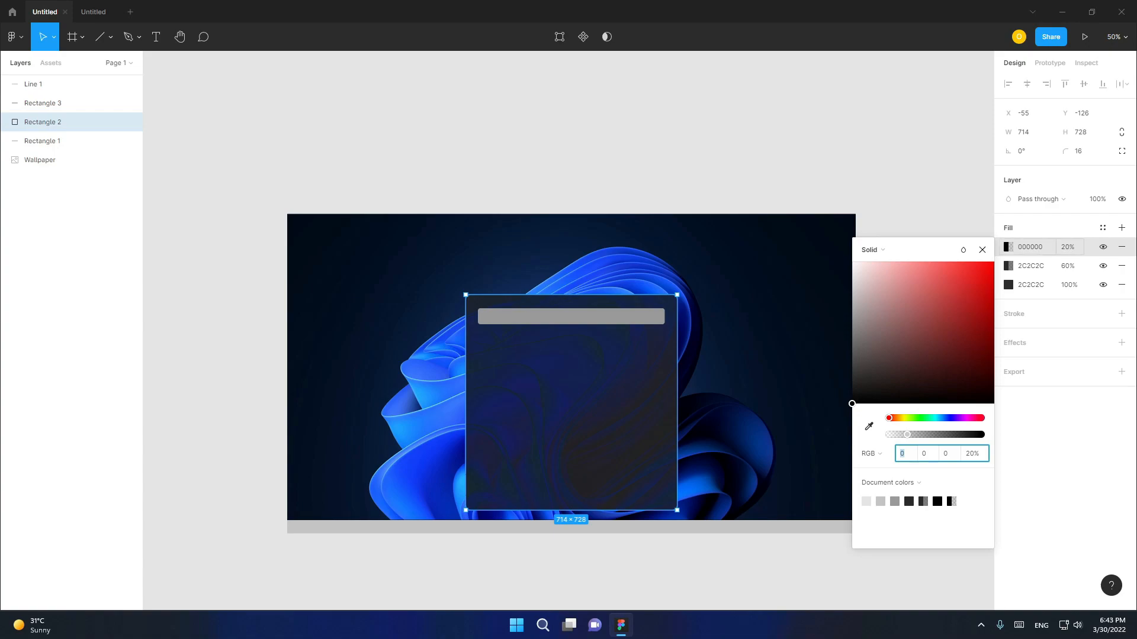
left_click(884, 249)
left_click(882, 320)
left_click(923, 334)
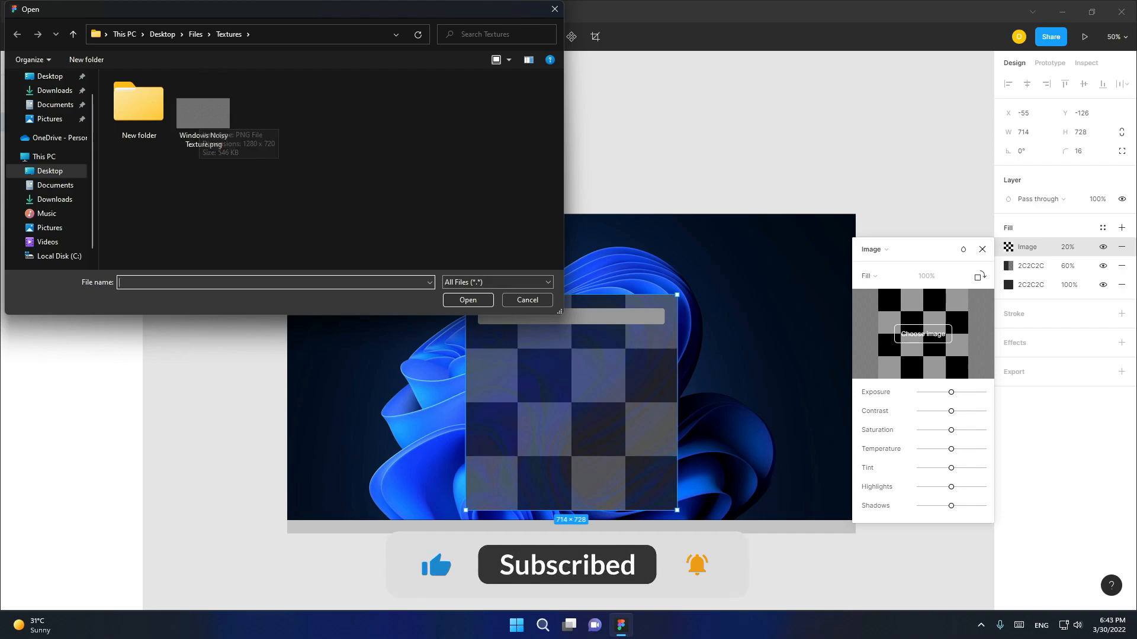
double_click(203, 113)
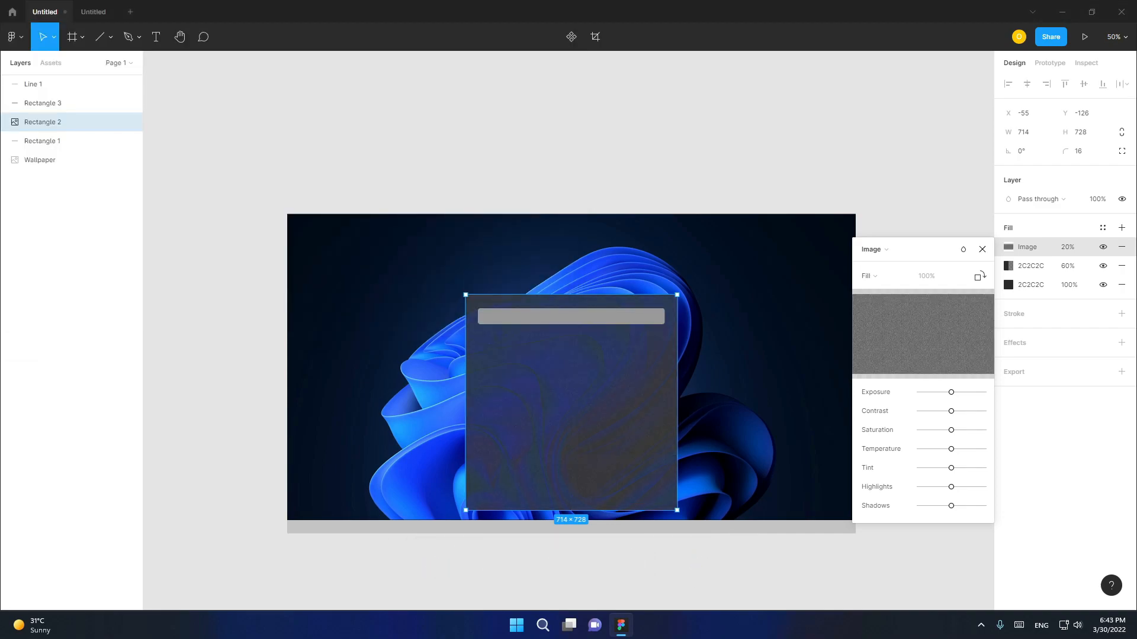
left_click(982, 250)
- Set the noise texture fill's opacity to 2%
left_click(1067, 247)
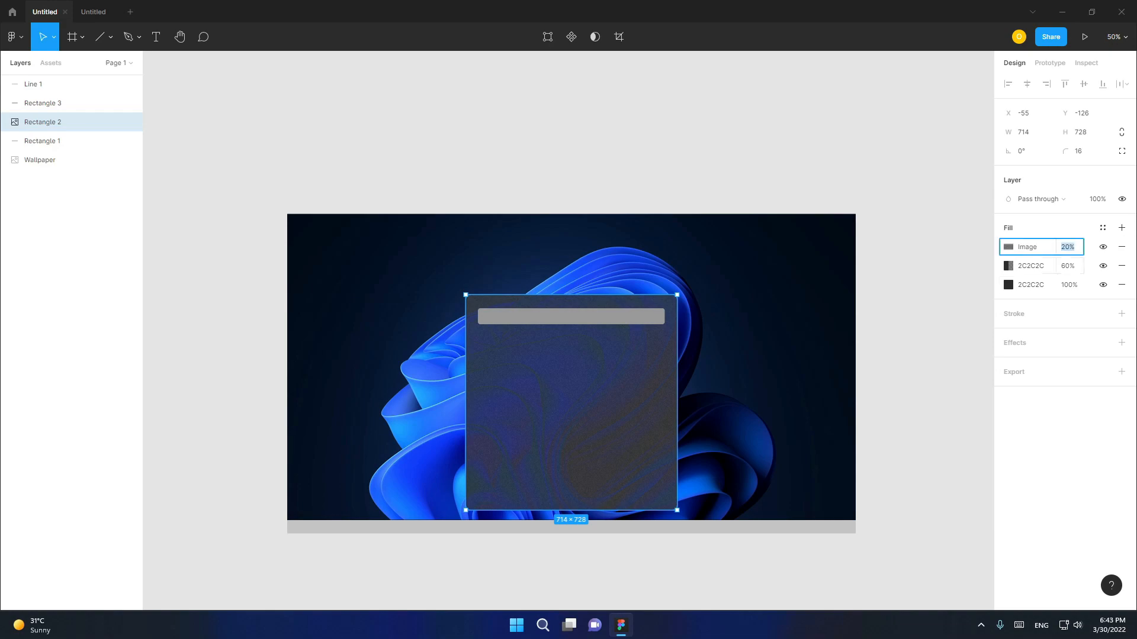
type("2")
key("Return")
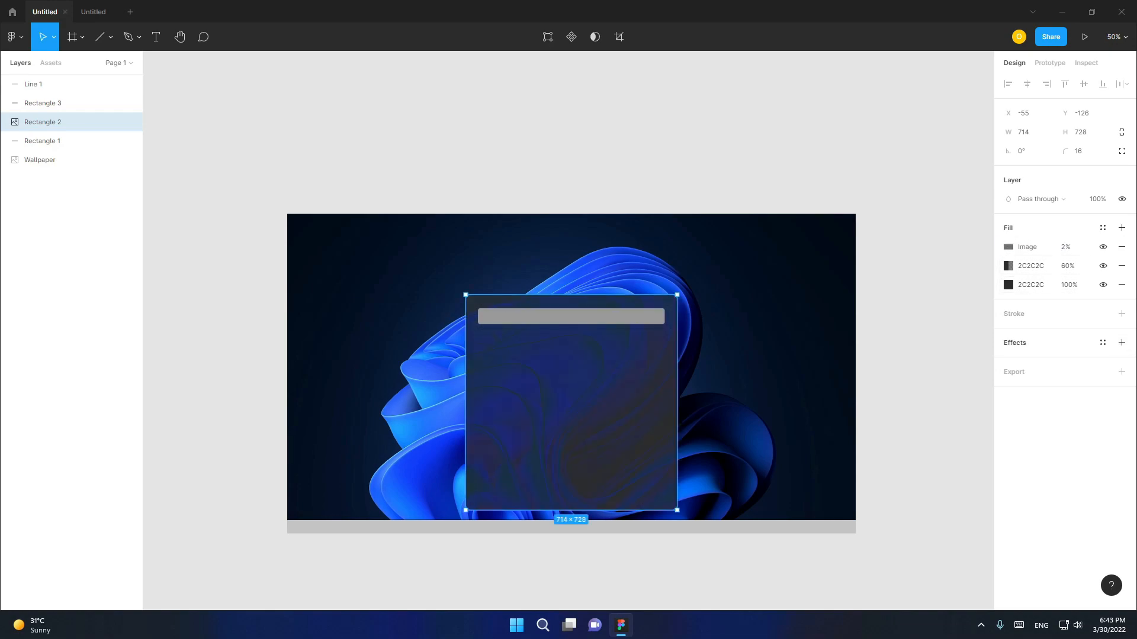
- Add a background blur effect of 100 to the large rectangle
left_click(1121, 342)
left_click(1048, 361)
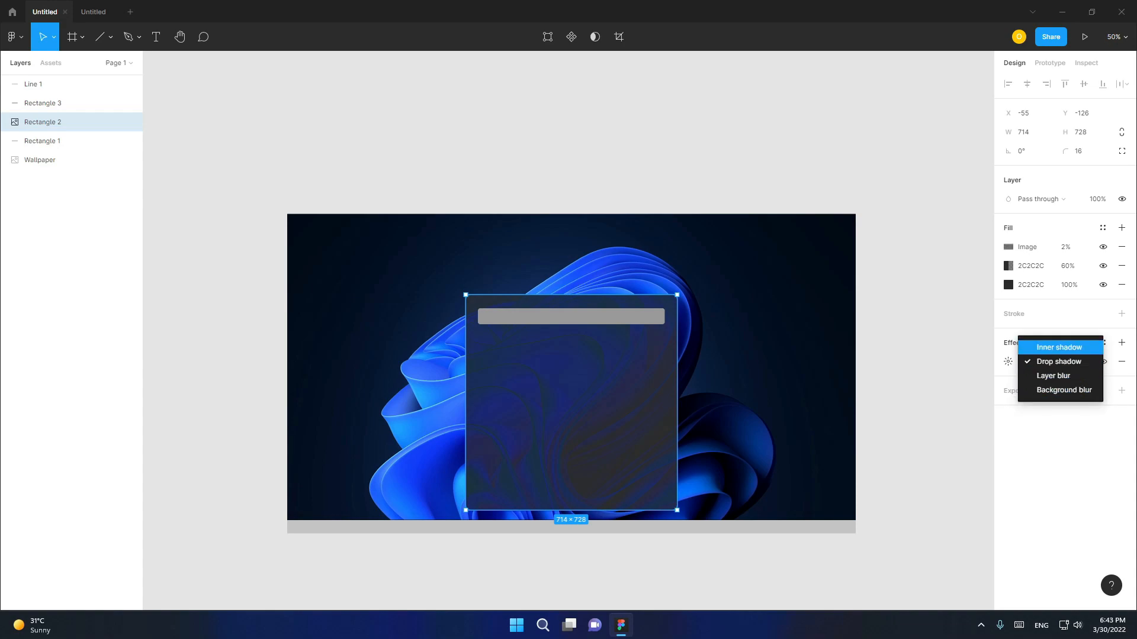
left_click(1064, 390)
left_click(1008, 362)
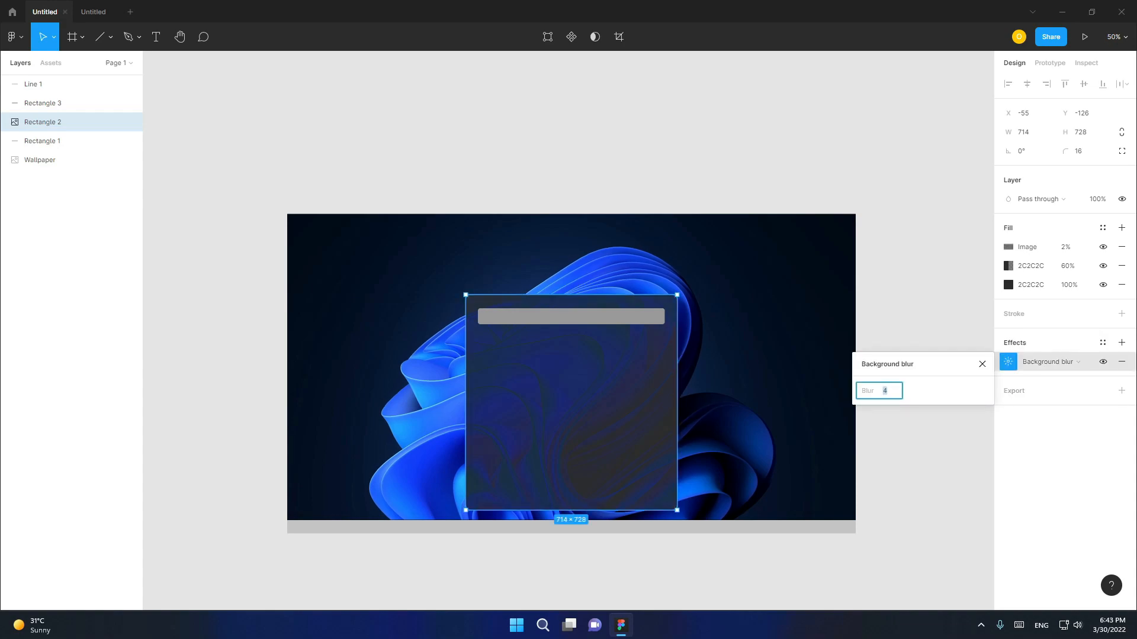
type("100")
key("Return")
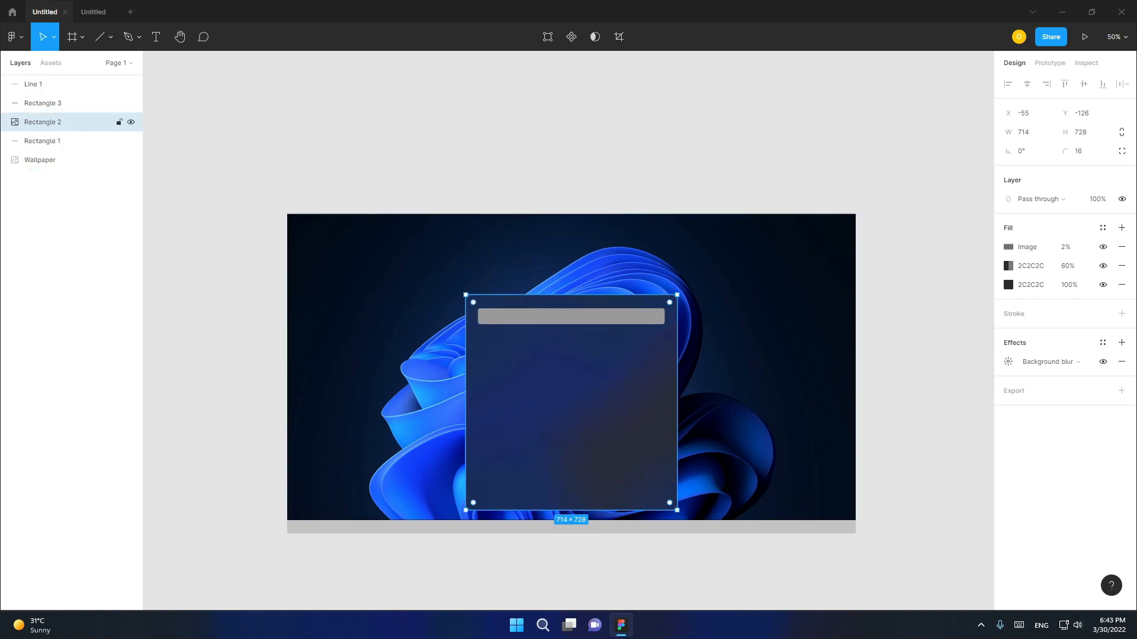
- Set the fill colour of the bar inside the large rectangle to 222031
left_click(43, 103)
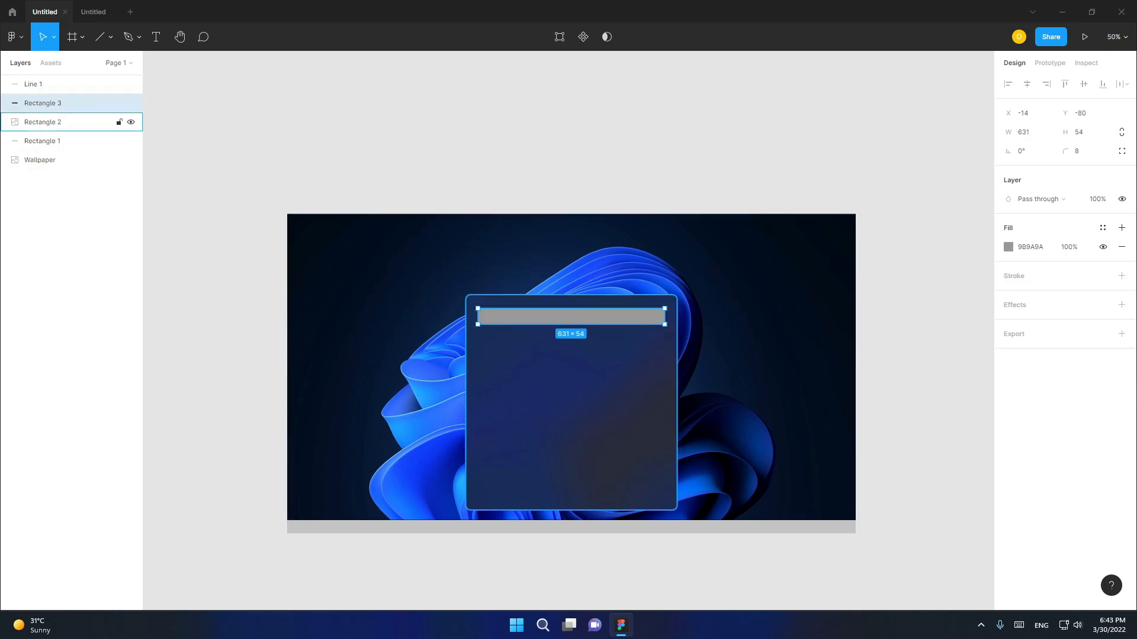
left_click(1031, 247)
type("222")
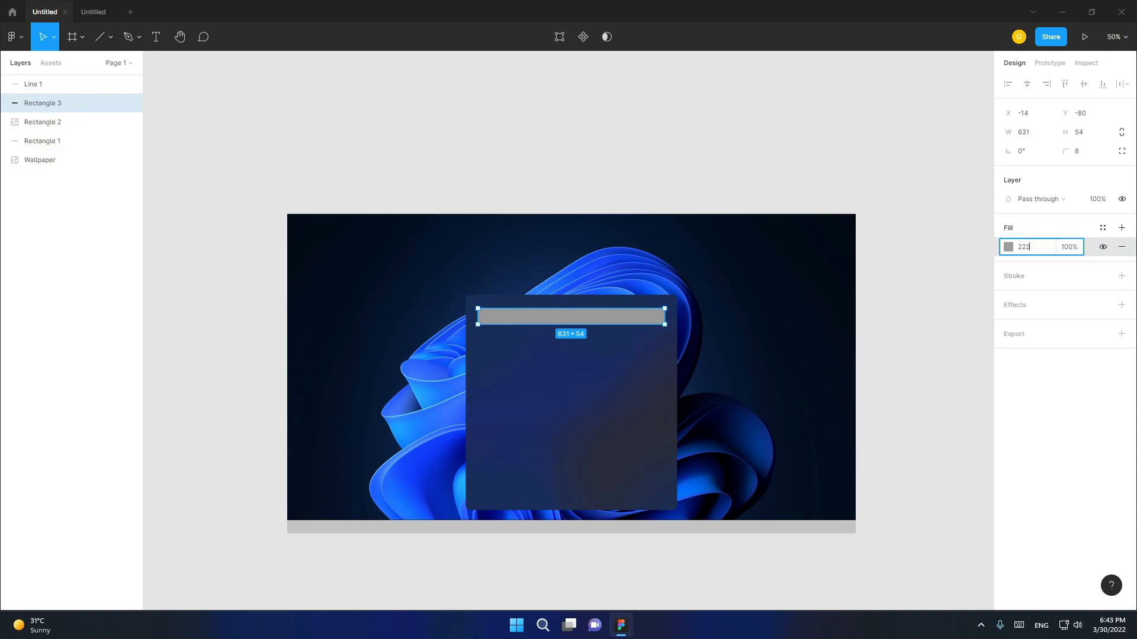
type("031")
key("Return")
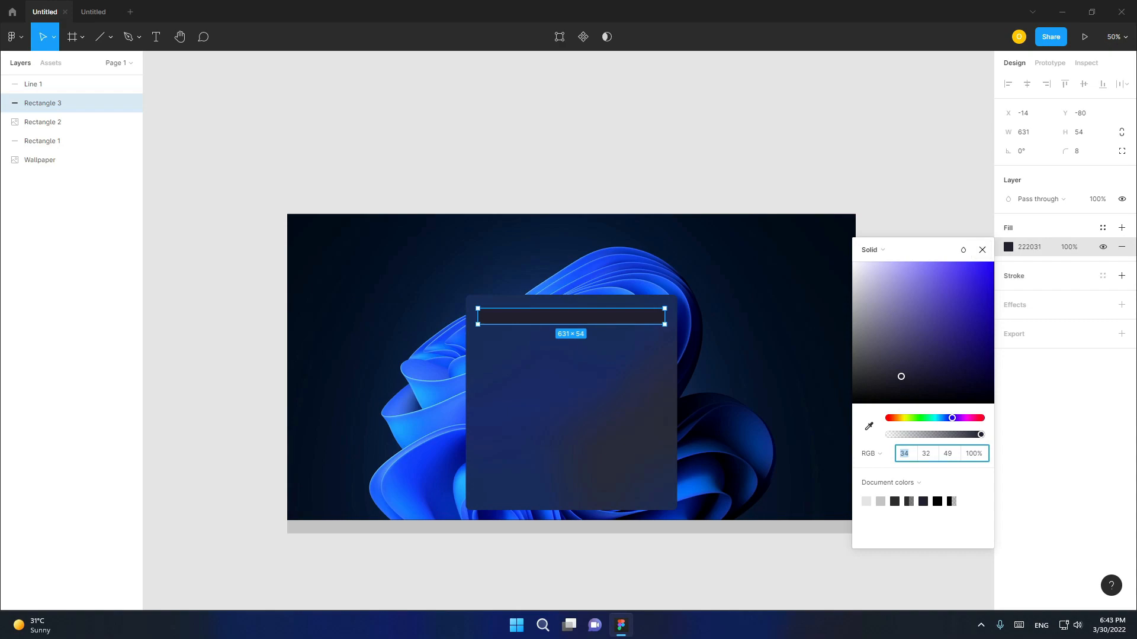
- Add a 1.6 inside stroke with a linear gradient to the search bar rectangle
left_click(1122, 276)
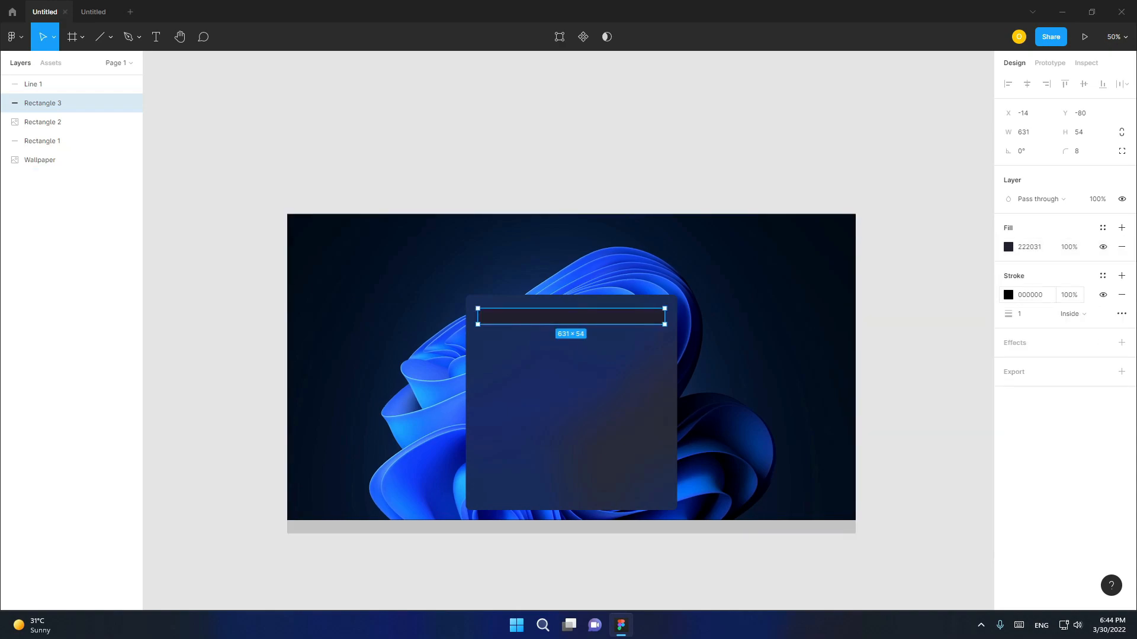
left_click(1008, 295)
left_click(1023, 315)
type(".6")
left_click(872, 298)
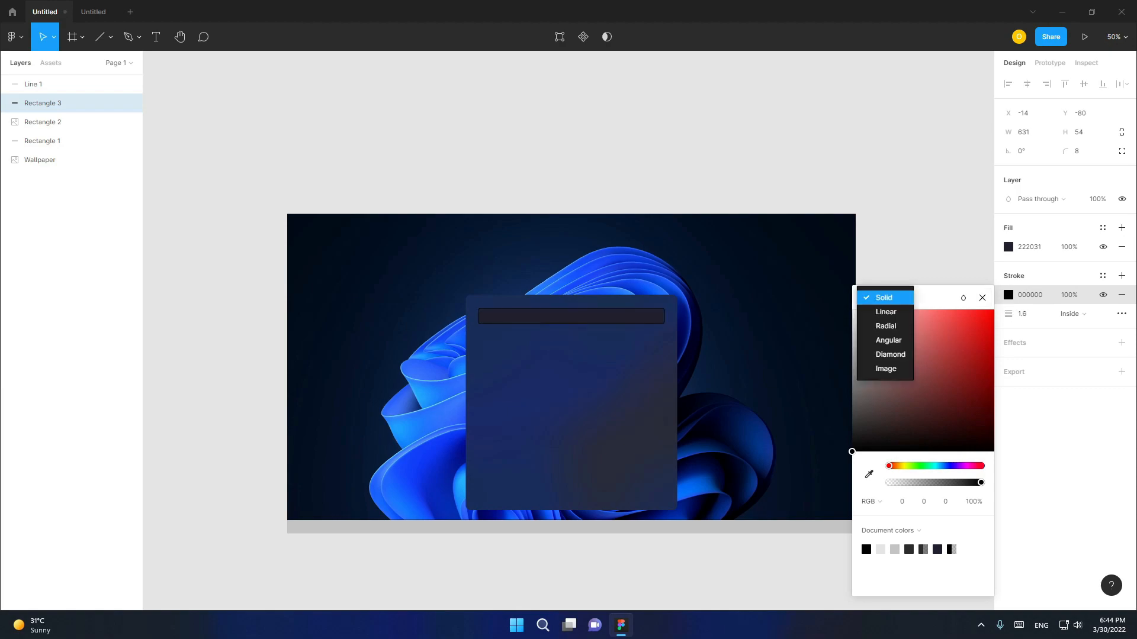
left_click(886, 312)
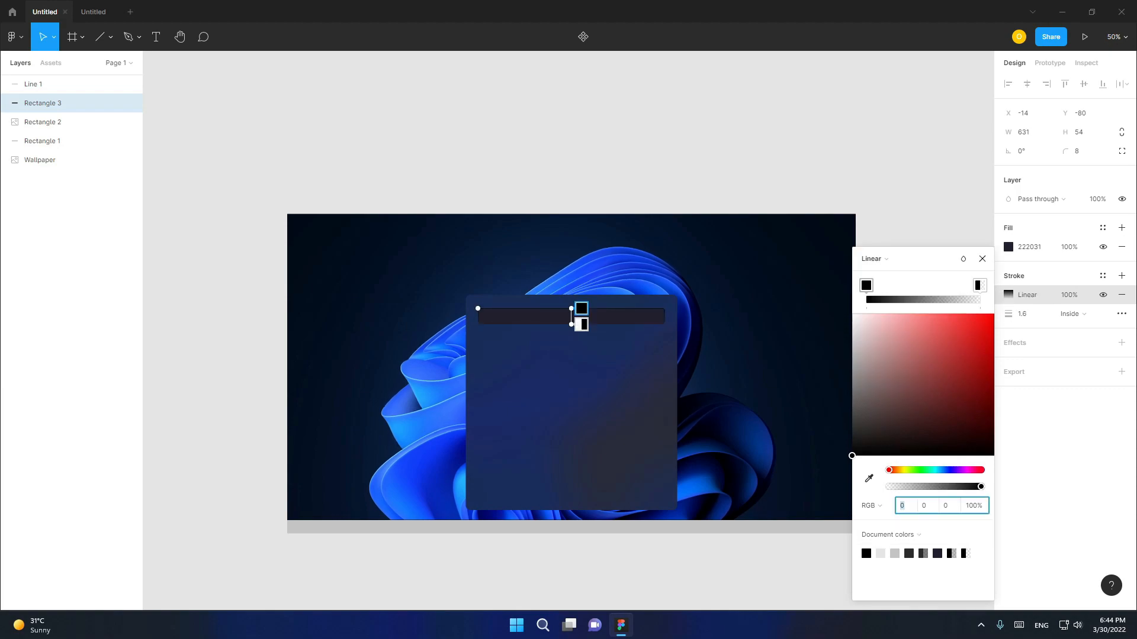
- Move the stroke gradient's first stop close to the end stop and give it colour RGB 4, 4, 4 at 15% opacity
left_click_drag(866, 286, 965, 286)
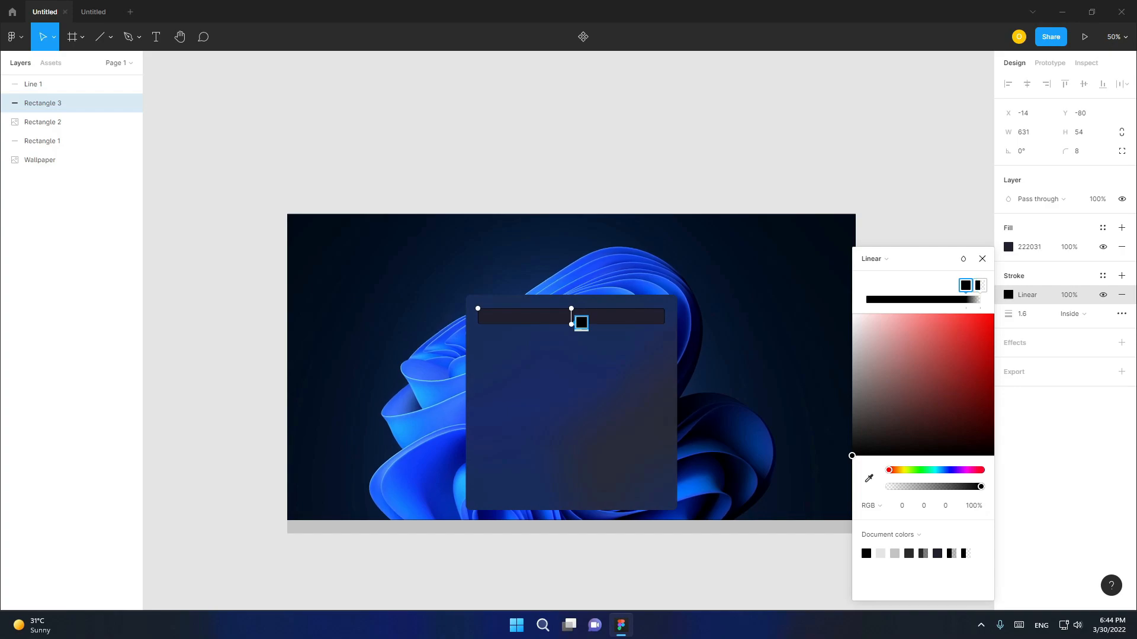
left_click(980, 286)
mouse_move(891, 487)
left_mouse_down()
mouse_move(980, 486)
mouse_move(904, 487)
left_mouse_up()
left_click(966, 286)
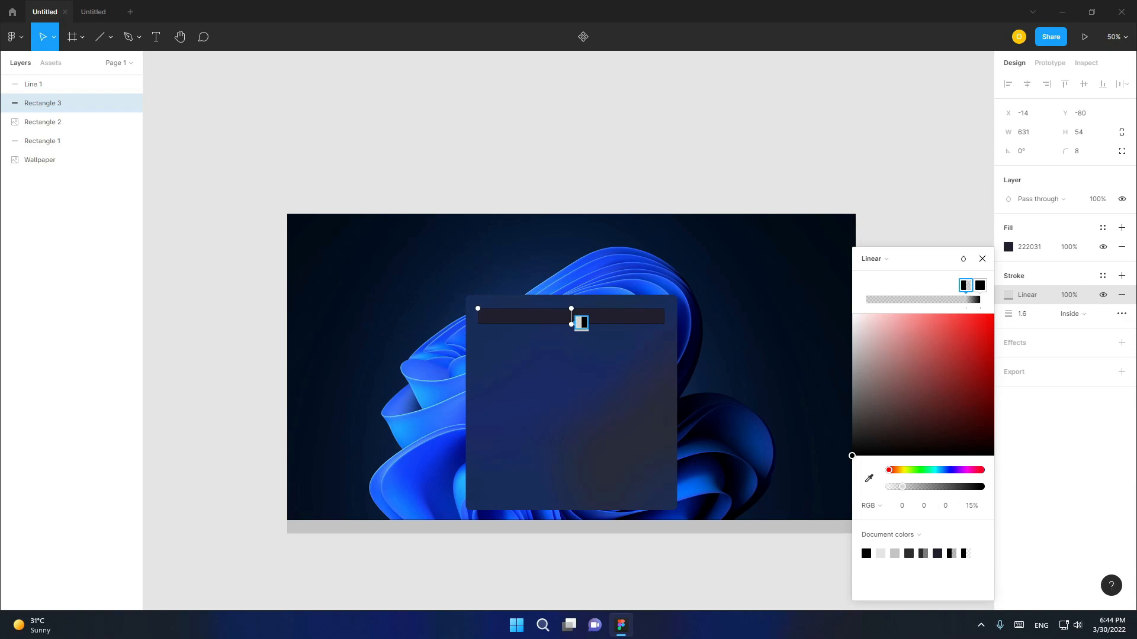
left_click(903, 505)
type("4")
key("Tab")
type("4")
key("Tab")
type("4")
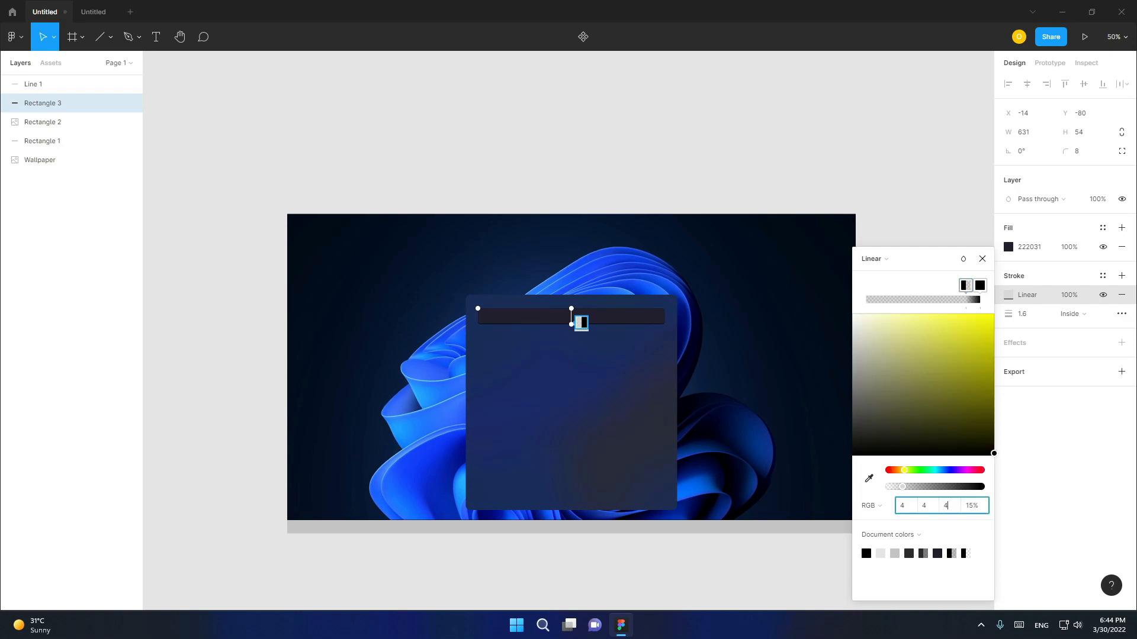
- Set the end stop of the search bar's stroke gradient to RGB 76, 194, 255 at 100% opacity
left_click(980, 285)
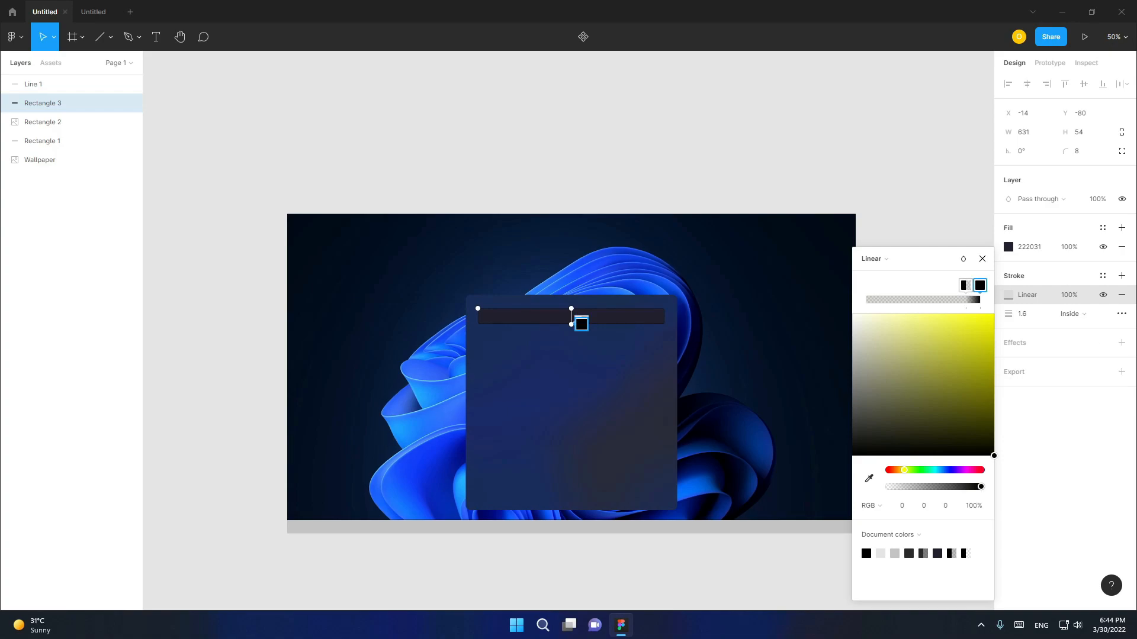
left_click(966, 286)
left_click(980, 285)
left_click(901, 505)
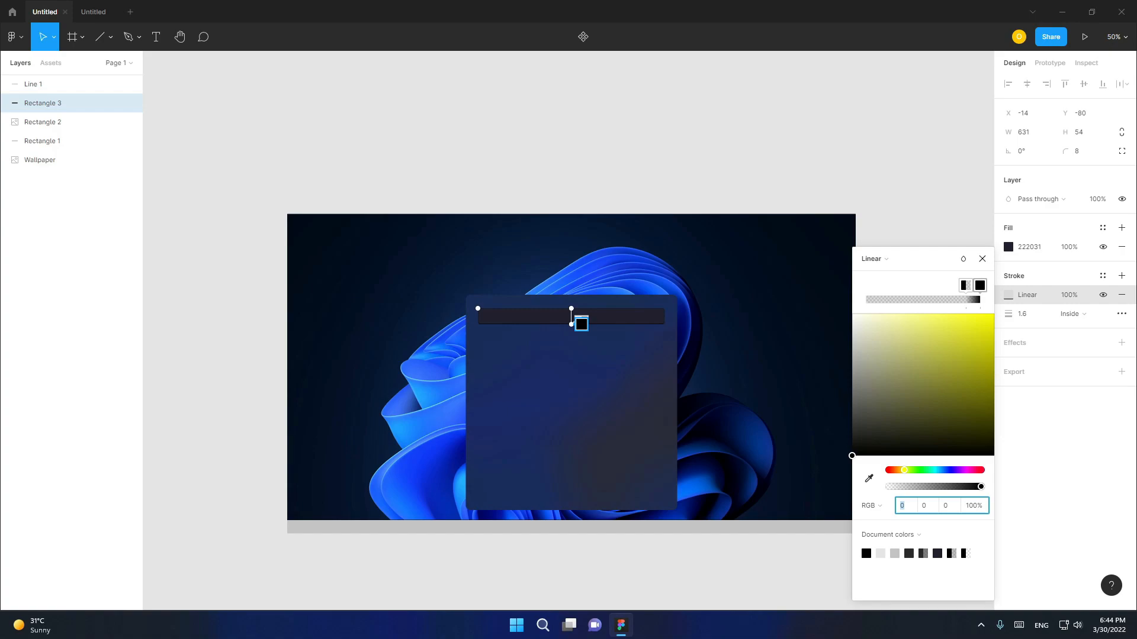
type("76")
key("Tab")
type("19")
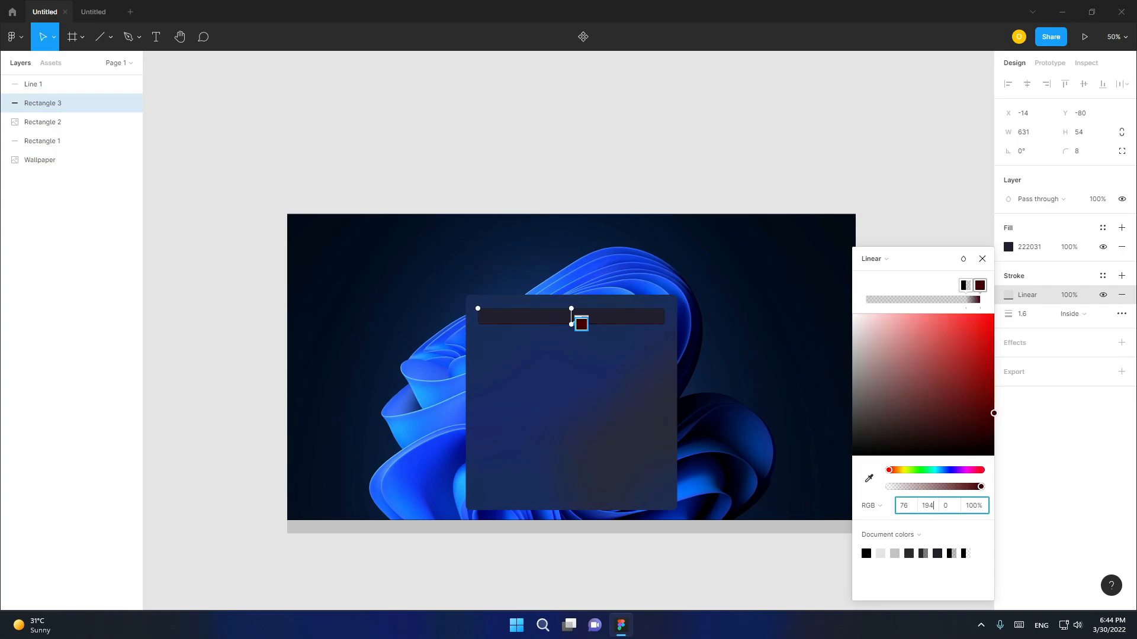
type("4")
key("Tab")
type("255")
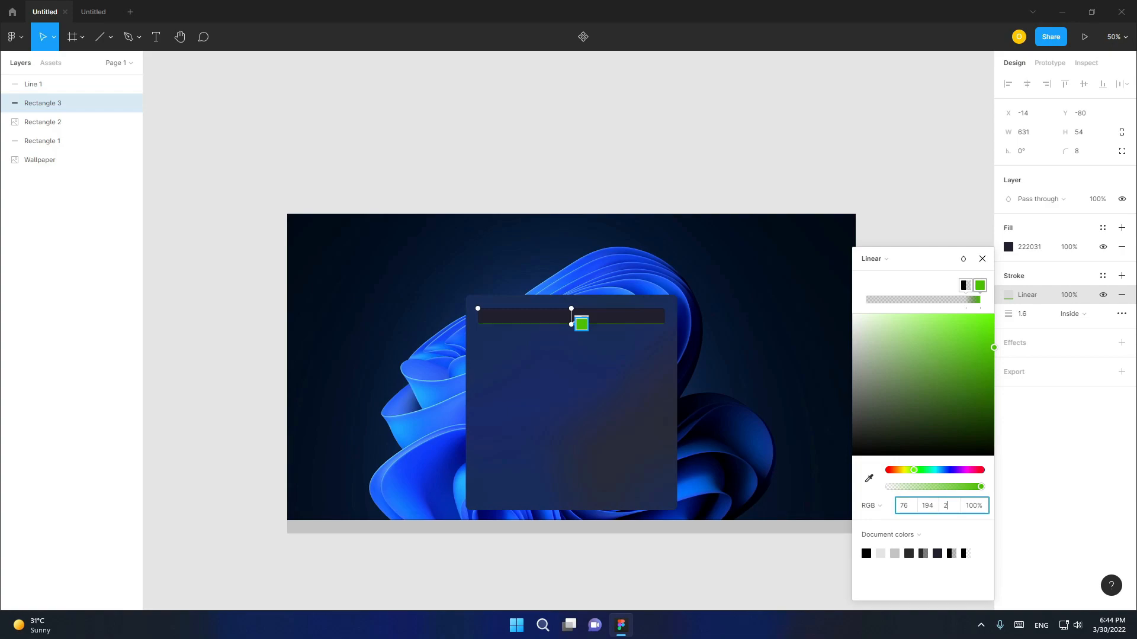
key("Return")
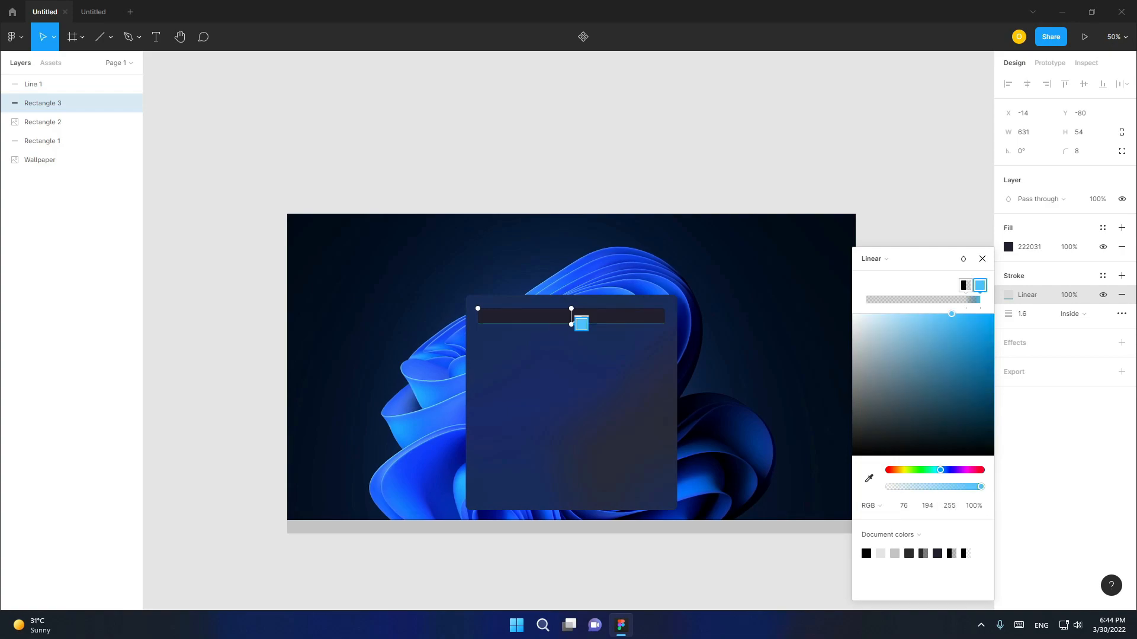
left_click(982, 259)
- Move the search bar slightly upward inside the large rectangle
left_click(919, 284)
left_click(622, 317)
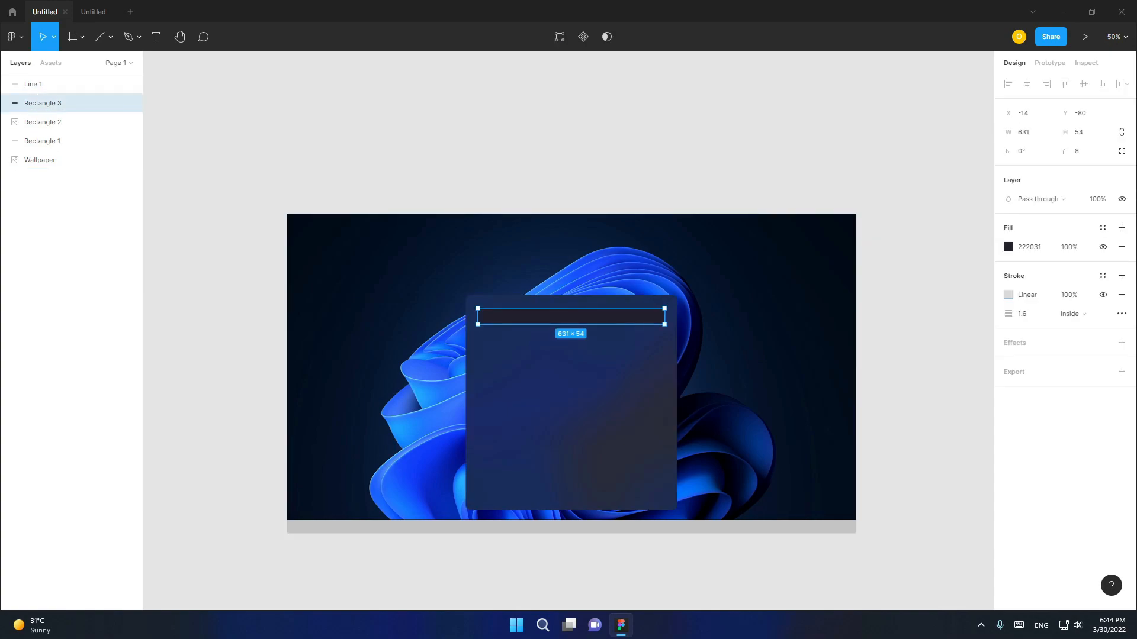
left_click(59, 122)
left_click_drag(471, 301, 470, 300)
left_click(60, 104)
left_click_drag(571, 316, 571, 315)
- Give the taskbar rectangle two stacked fills of colour 2C2C2C and remove the extra black fill
left_click(571, 527)
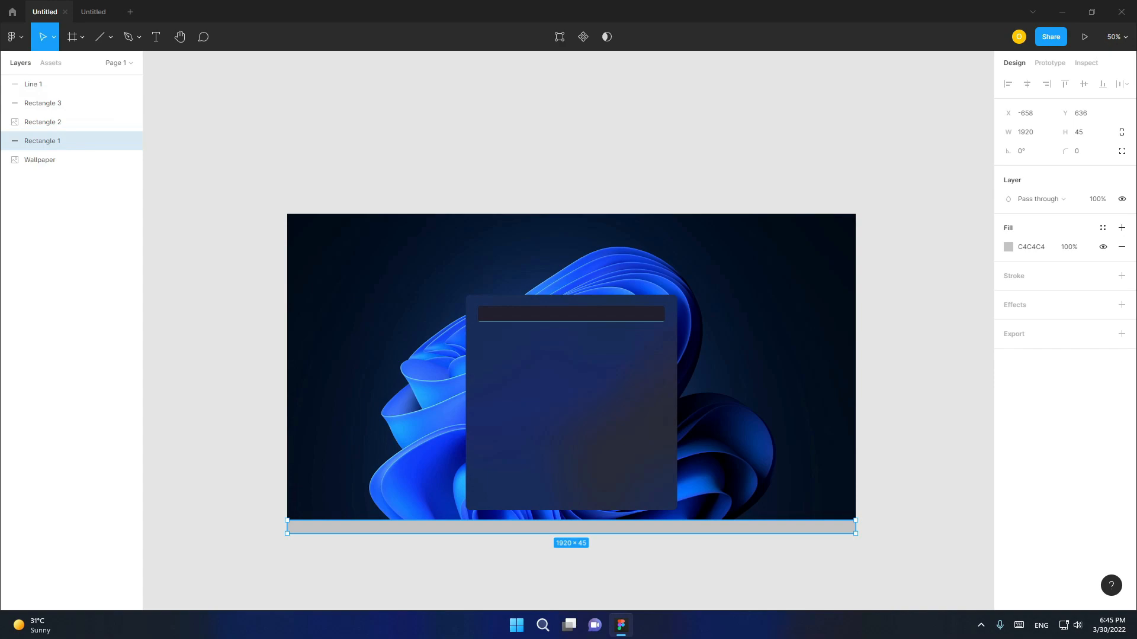
double_click(1122, 227)
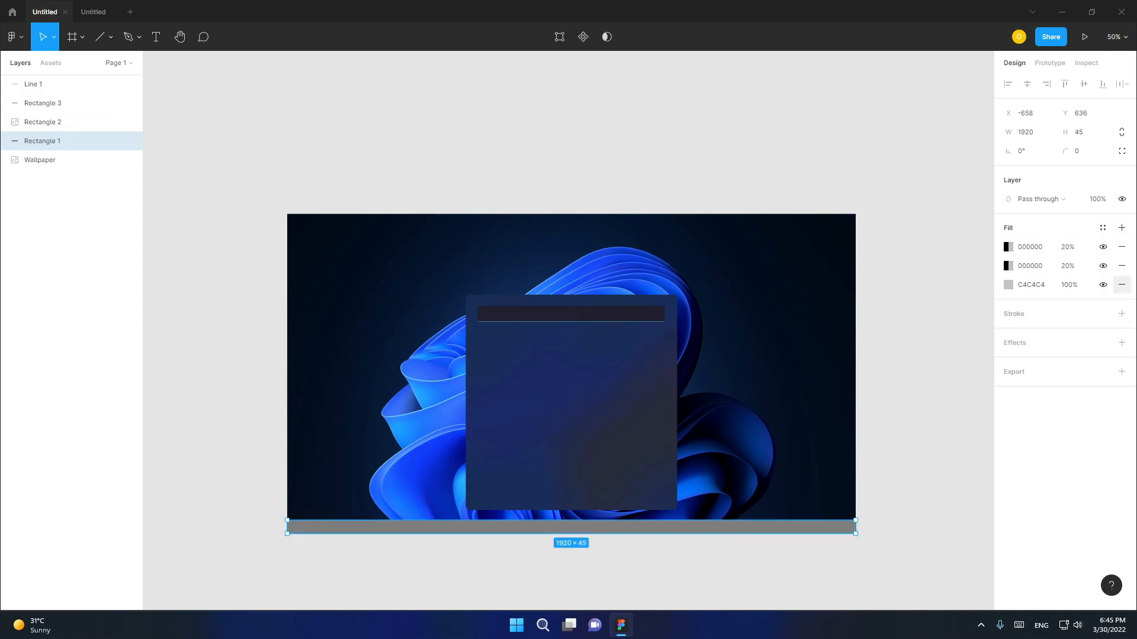
left_click(1008, 284)
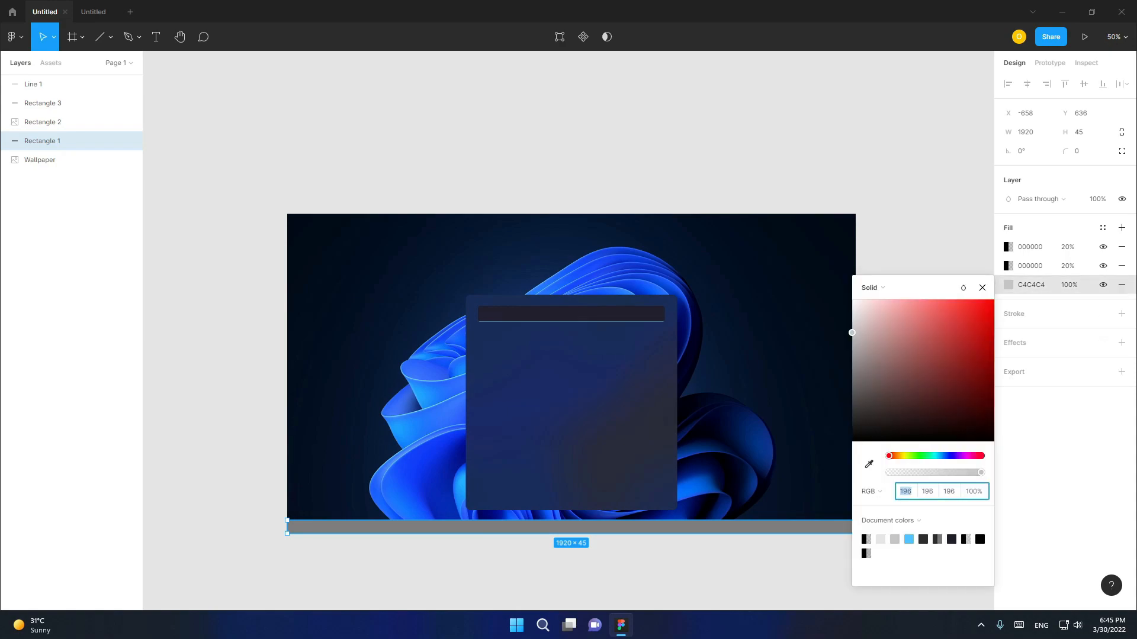
left_click(1031, 285)
type("2c2c2c")
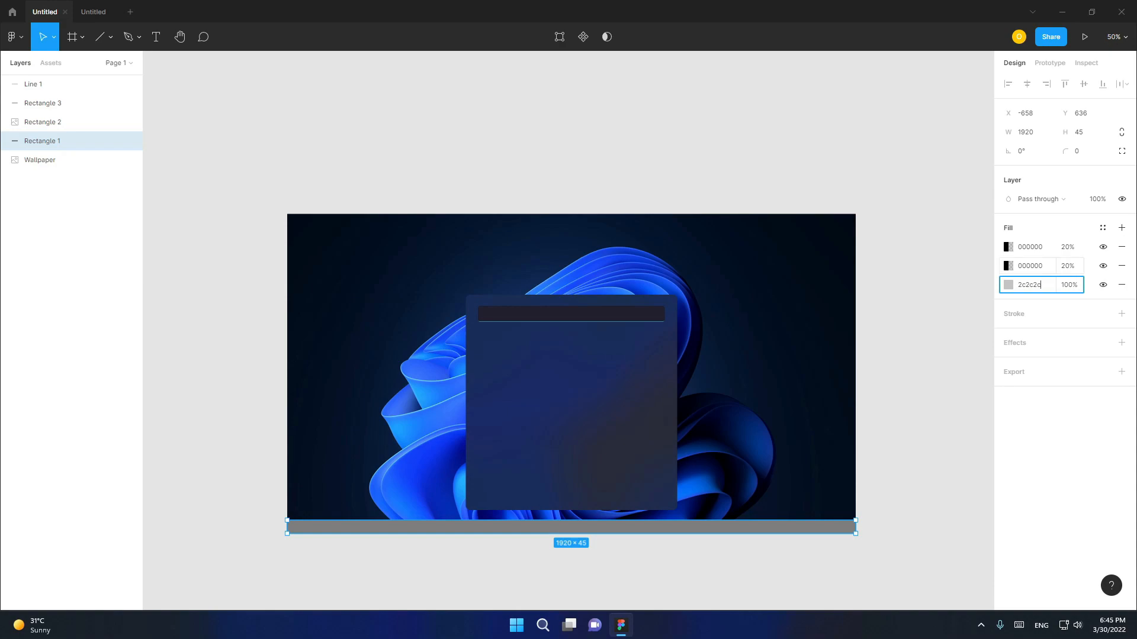
left_click(1030, 266)
type("2c2c2c")
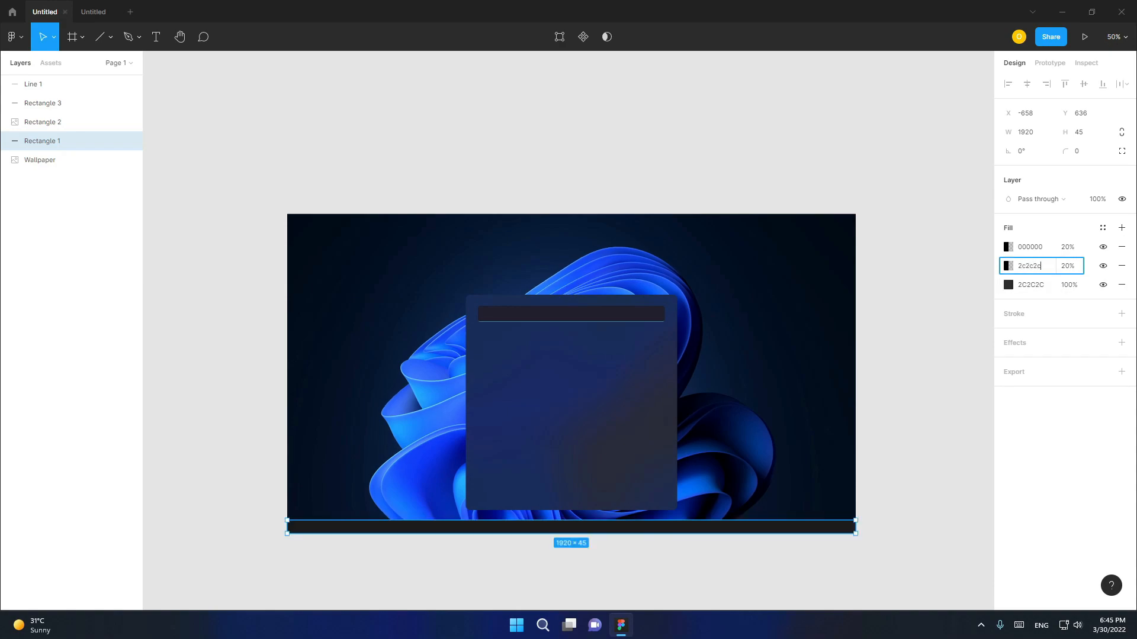
left_click(1031, 246)
left_click(1103, 247)
left_click(1122, 247)
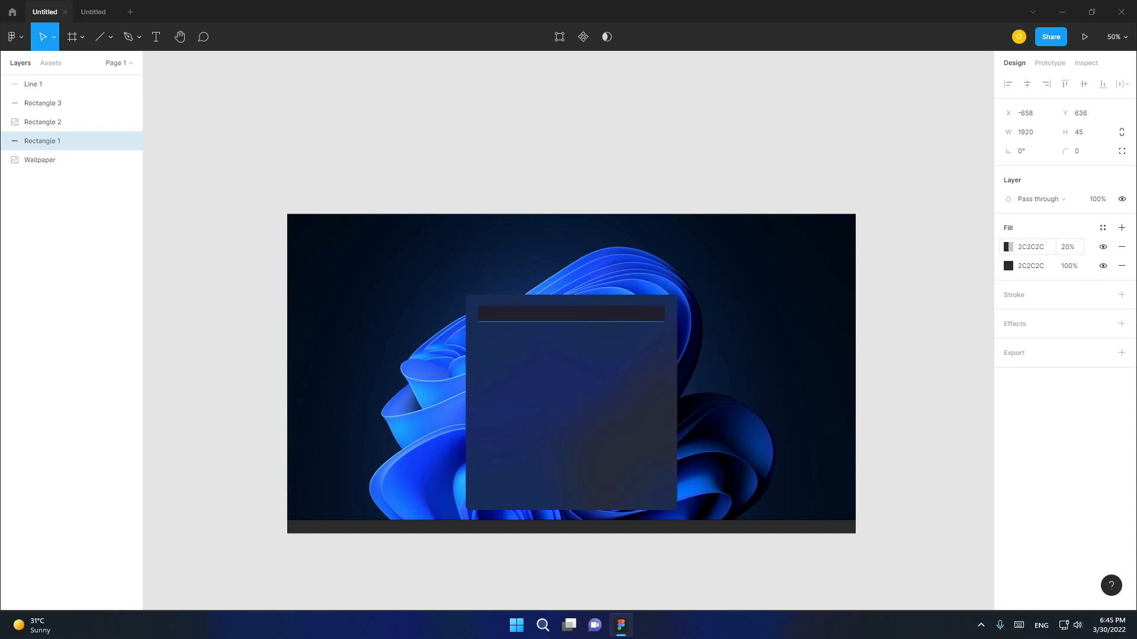
- Set the taskbar's upper fill to 60% opacity and change the blend mode of its lower fill
left_click(1008, 266)
left_click(1068, 246)
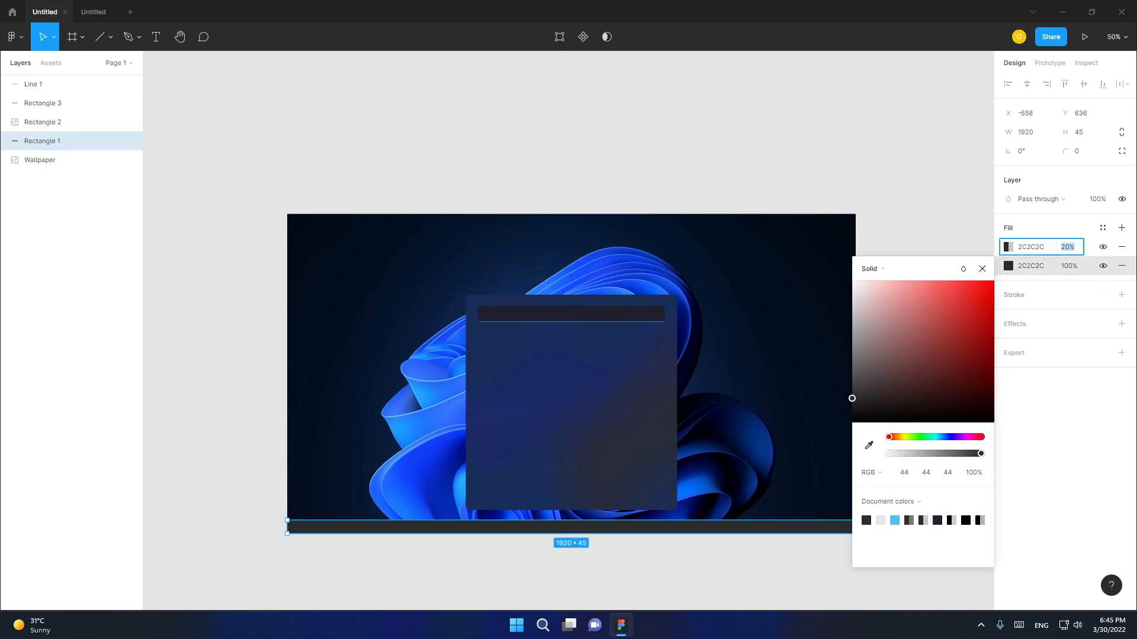
type("60")
key("Return")
left_click(1008, 266)
left_click(963, 269)
left_click(992, 532)
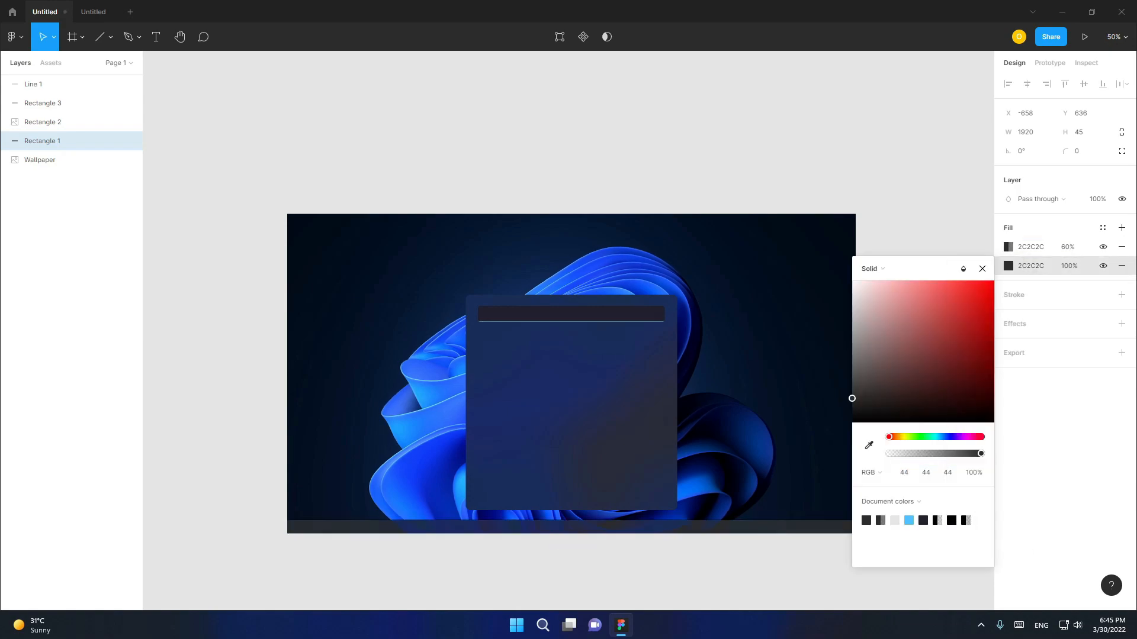
- Add a background blur effect of 180 to the taskbar rectangle
left_click(1122, 323)
left_click(1047, 343)
left_click(1045, 373)
left_click(1007, 343)
type("180")
key("Escape")
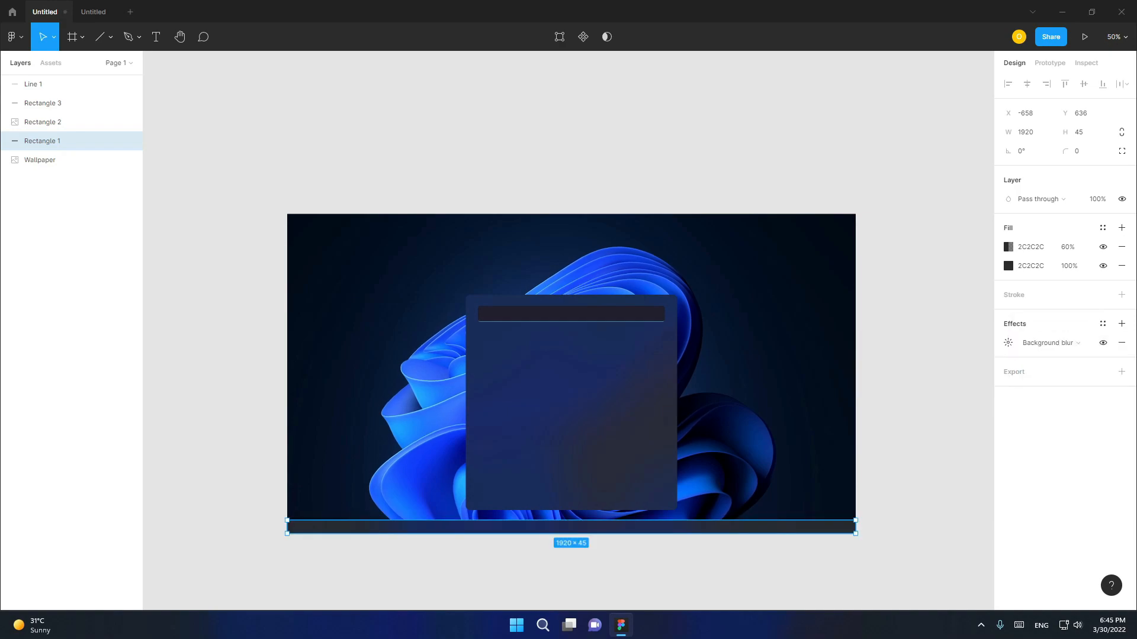
key("Escape")
left_click_drag(238, 167, 883, 551)
key("Escape")
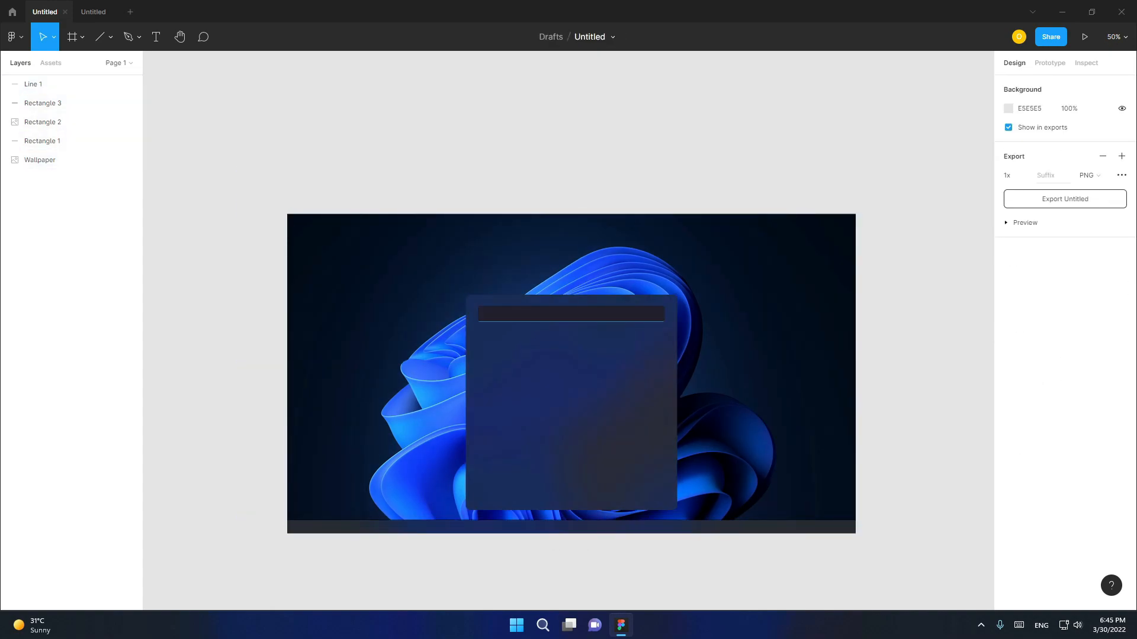
- Change the stroke colour of the line along the taskbar's upper edge to a dark grey
left_click(823, 520)
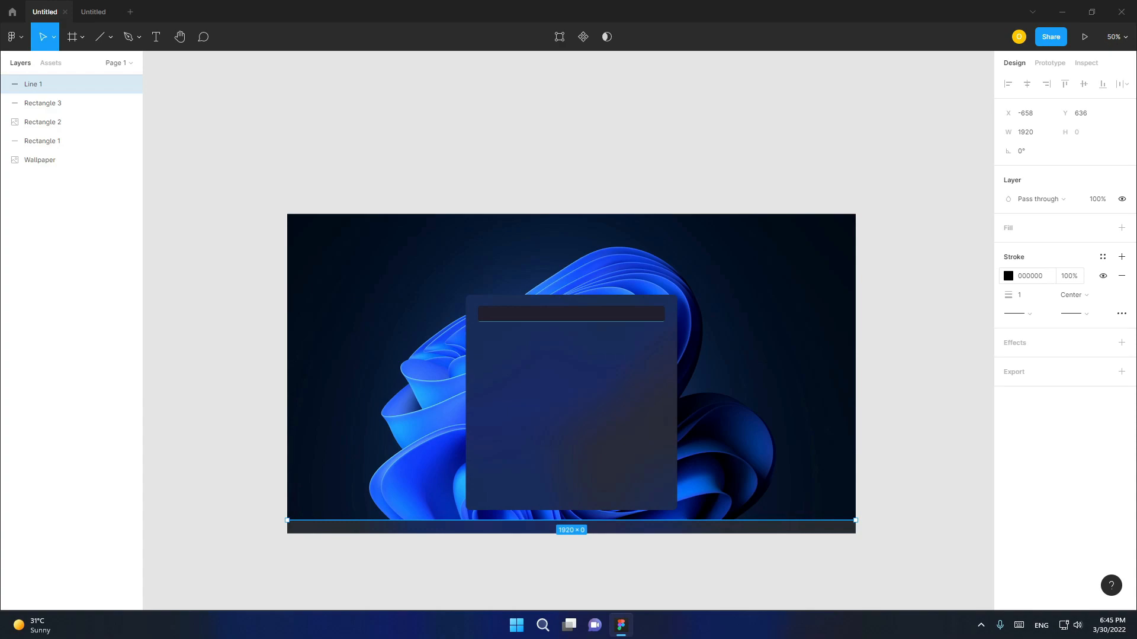
left_click(1031, 276)
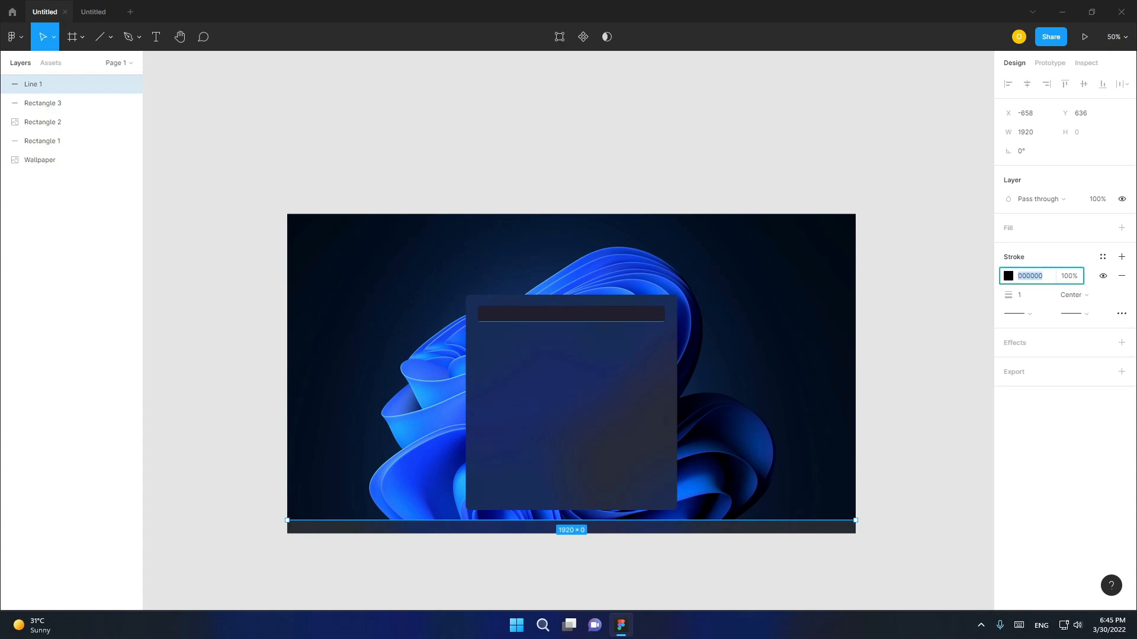
type("404348")
left_click(924, 332)
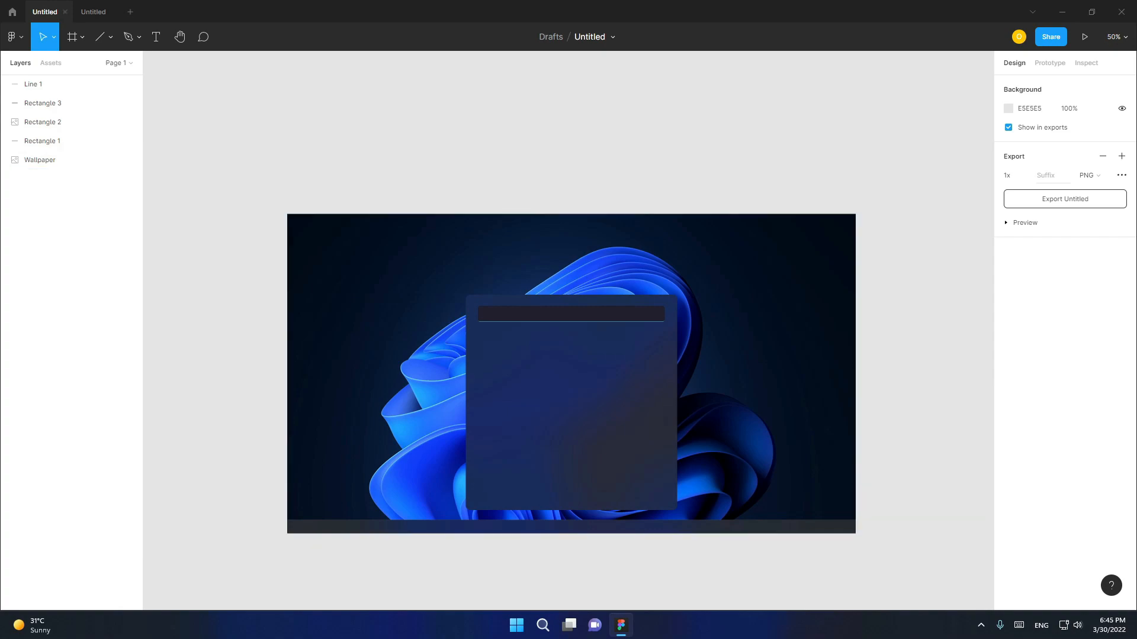
- Examine the start menu and taskbar mockup at 100% zoom and compare it with the real Windows desktop
left_click(1116, 37)
left_click(1018, 166)
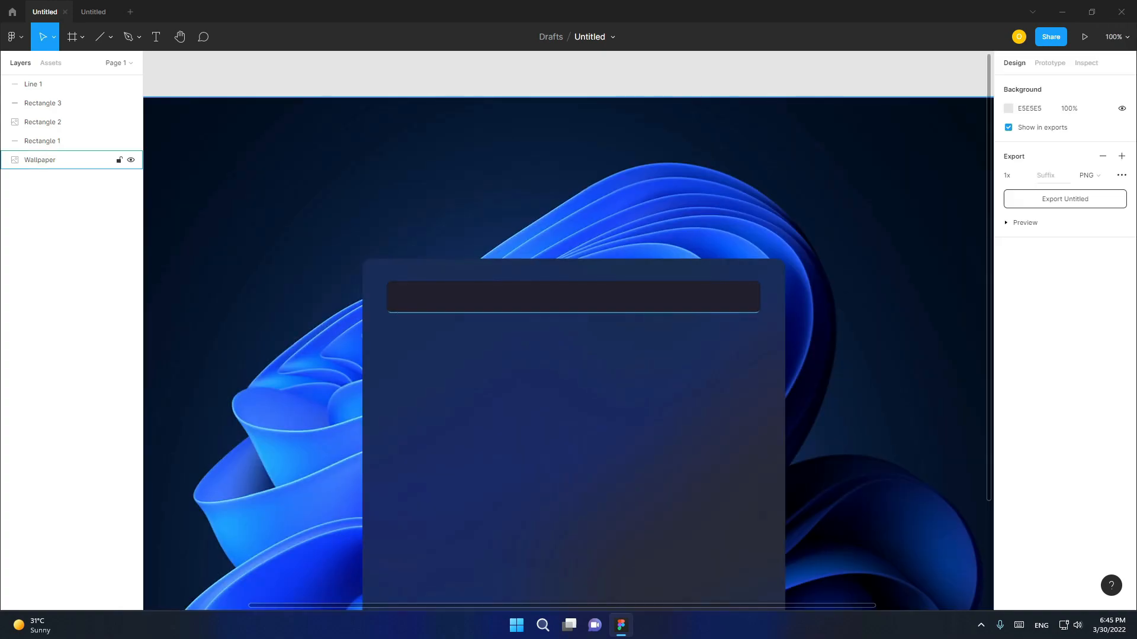
left_click_drag(988, 195, 990, 224)
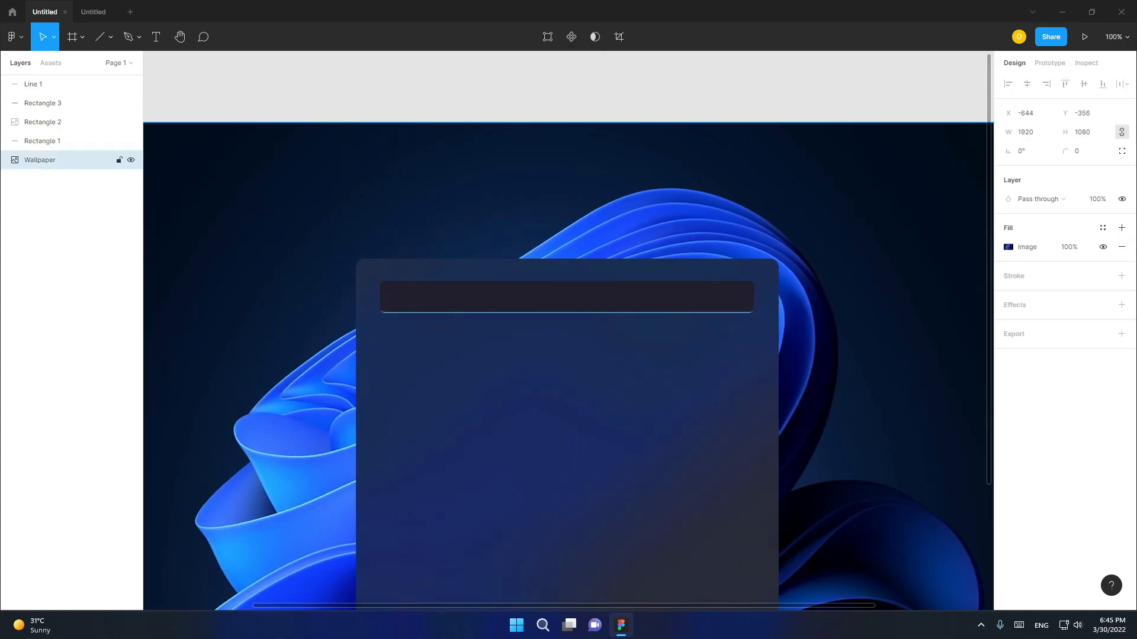
key("ctrl+z")
scroll(568, 331, "down", 4)
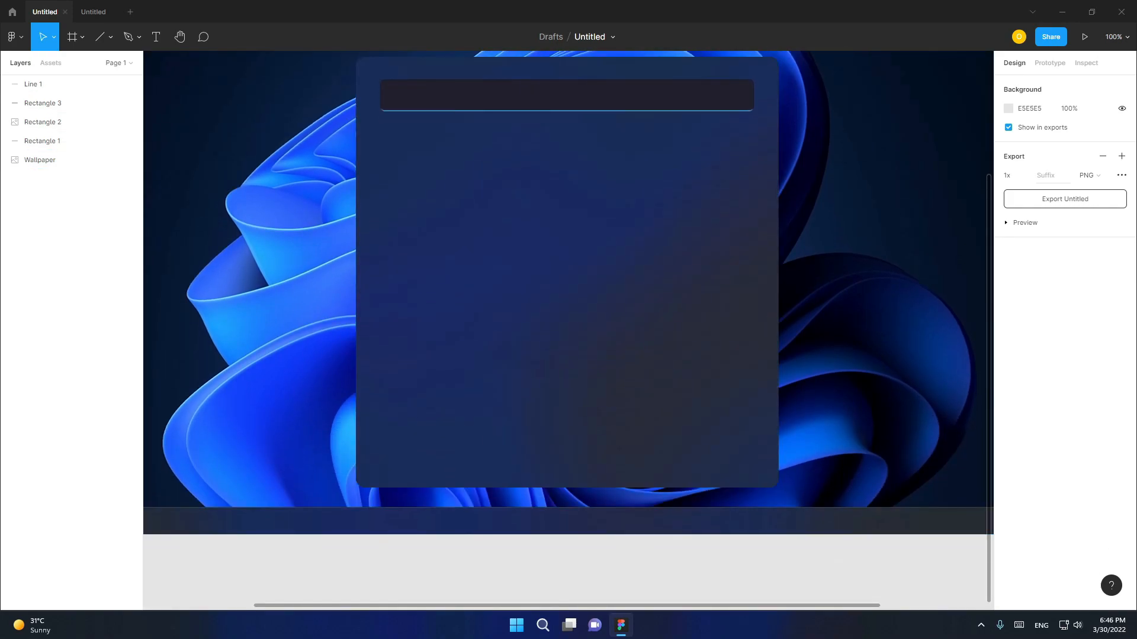
scroll(568, 330, "down", 2)
scroll(568, 331, "right", 5)
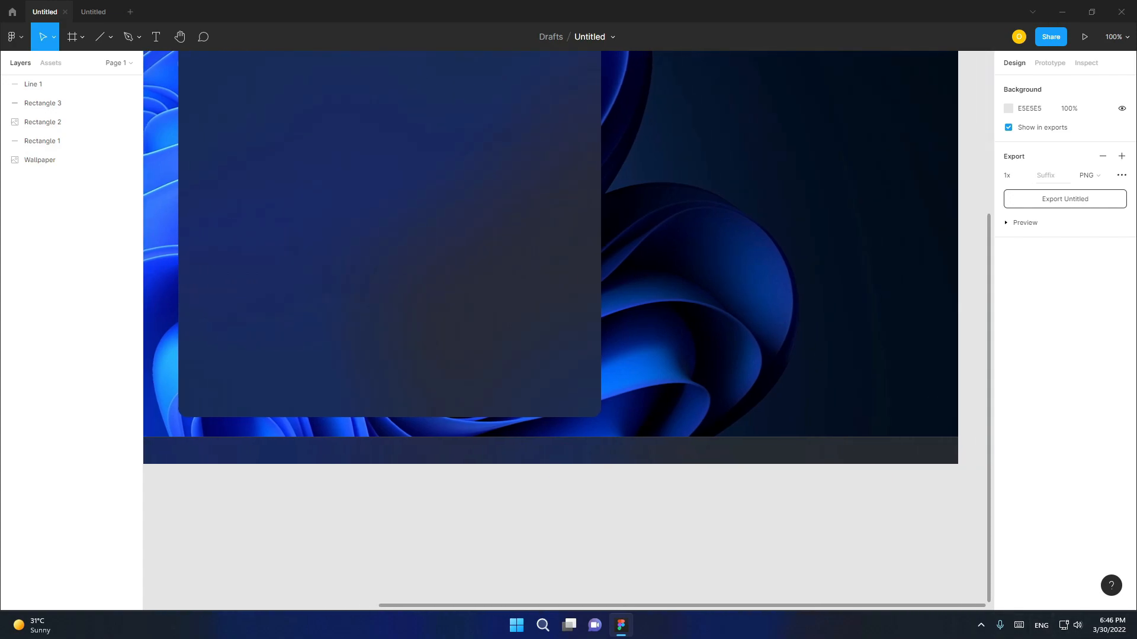
scroll(569, 330, "left", 6)
left_click(1135, 625)
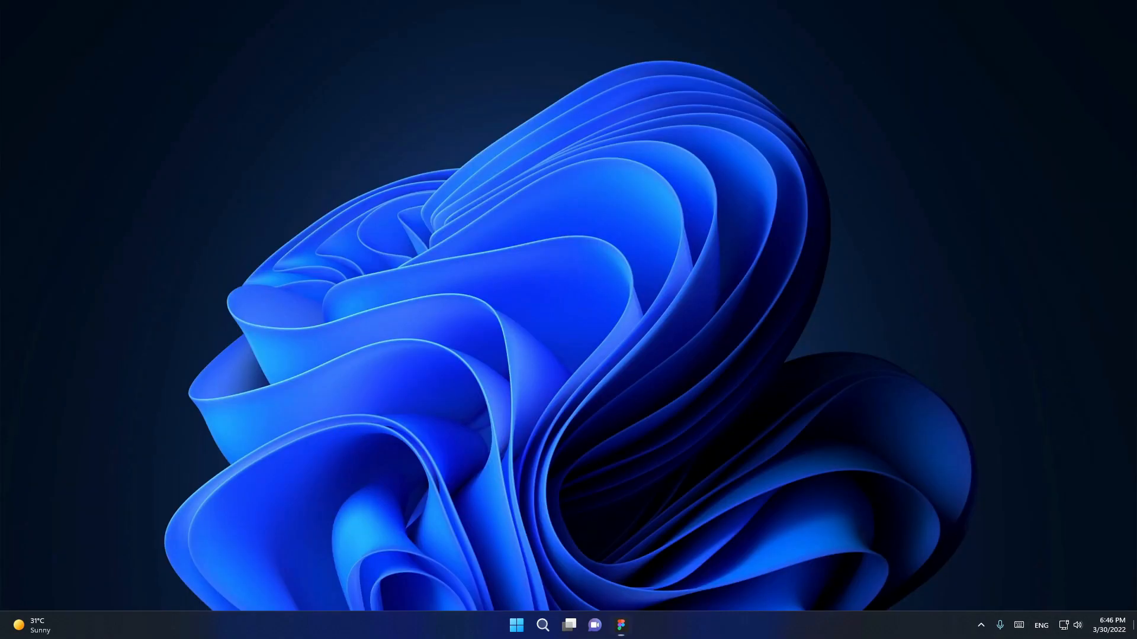
left_click(1134, 626)
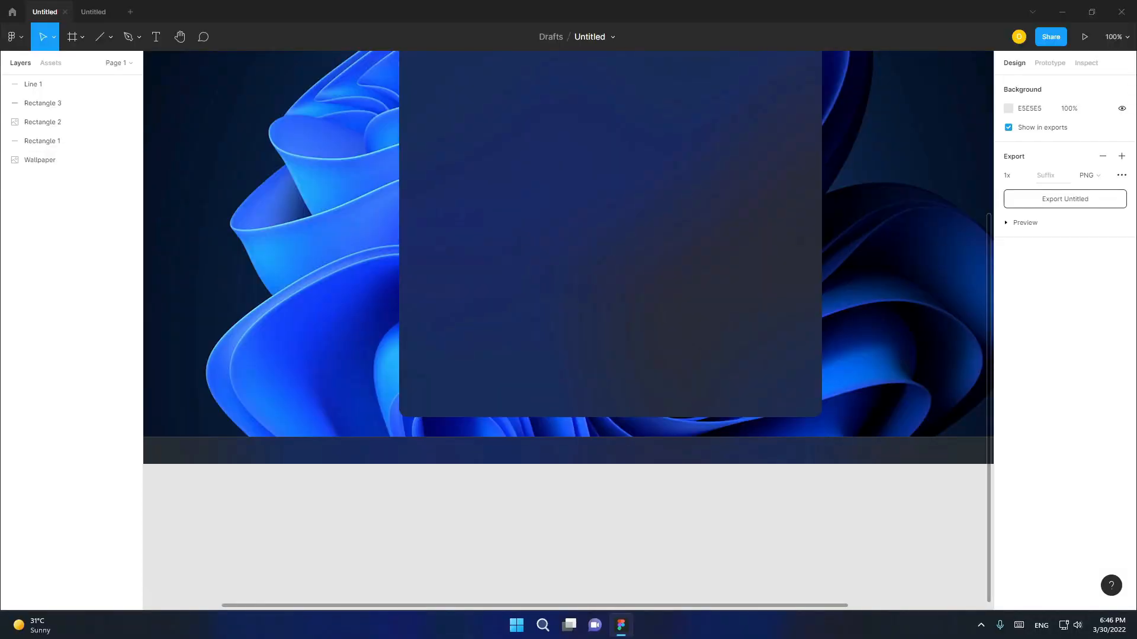
left_click(1116, 37)
left_click(1053, 139)
scroll(590, 296, "up", 3)
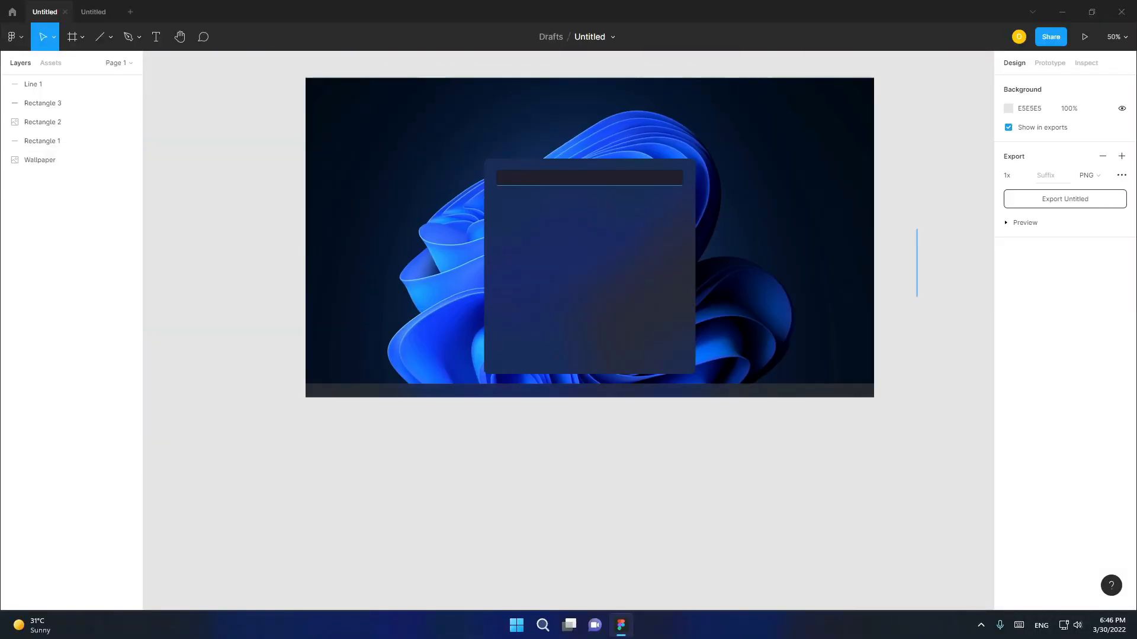
left_click_drag(304, 157, 873, 524)
left_click(882, 545)
left_click_drag(261, 146, 297, 193)
left_click(281, 176)
left_click_drag(244, 137, 926, 559)
left_click(927, 559)
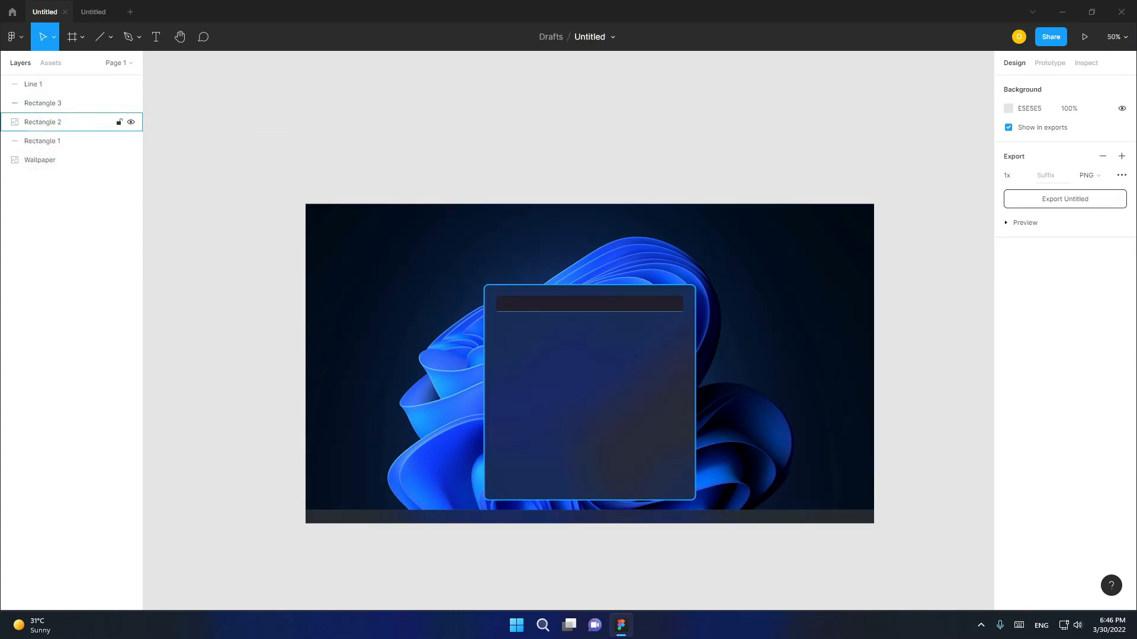